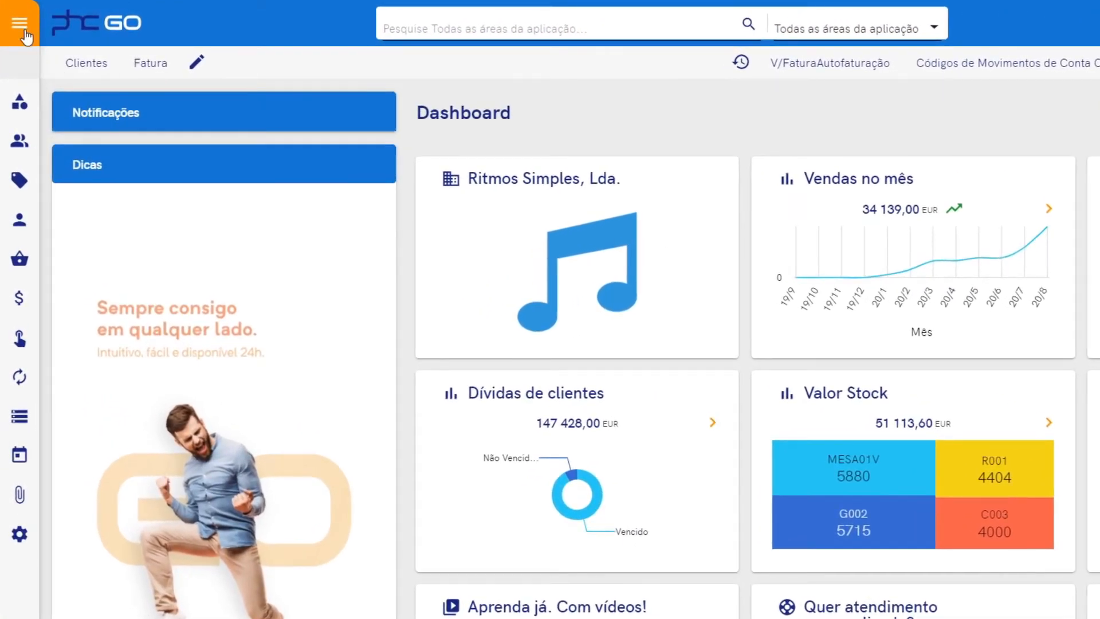
Filter the main menu for 'mov' and open Códigos de Movimentos de Conta Corrente.
{"action": "left_click", "coordinate": [19, 23]}
{"action": "left_click", "coordinate": [34, 65]}
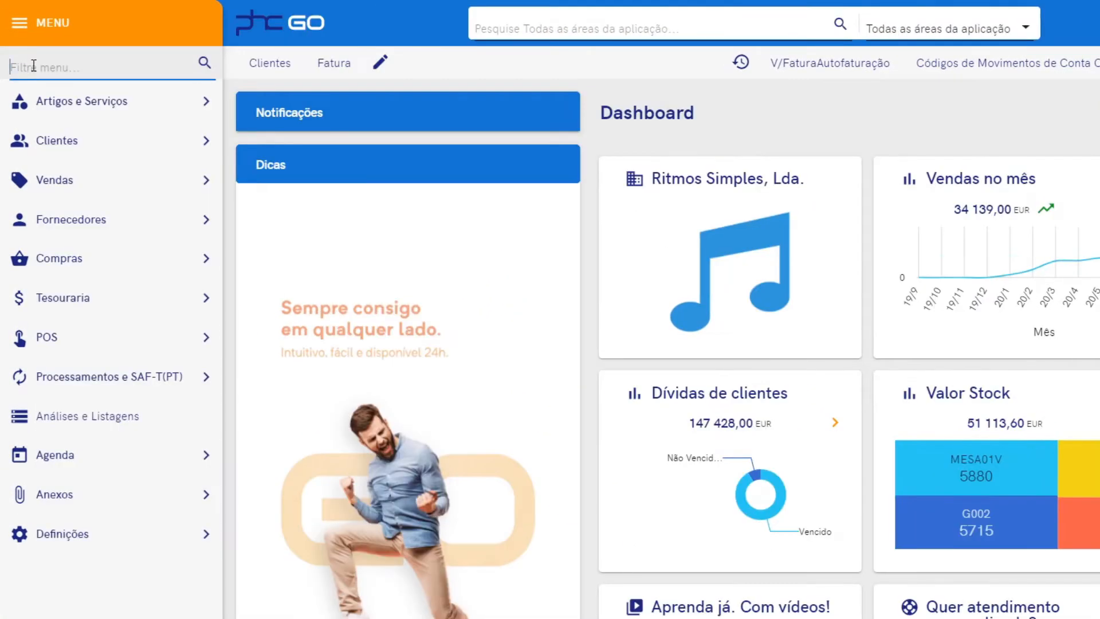
{"action": "type", "text": "mo"}
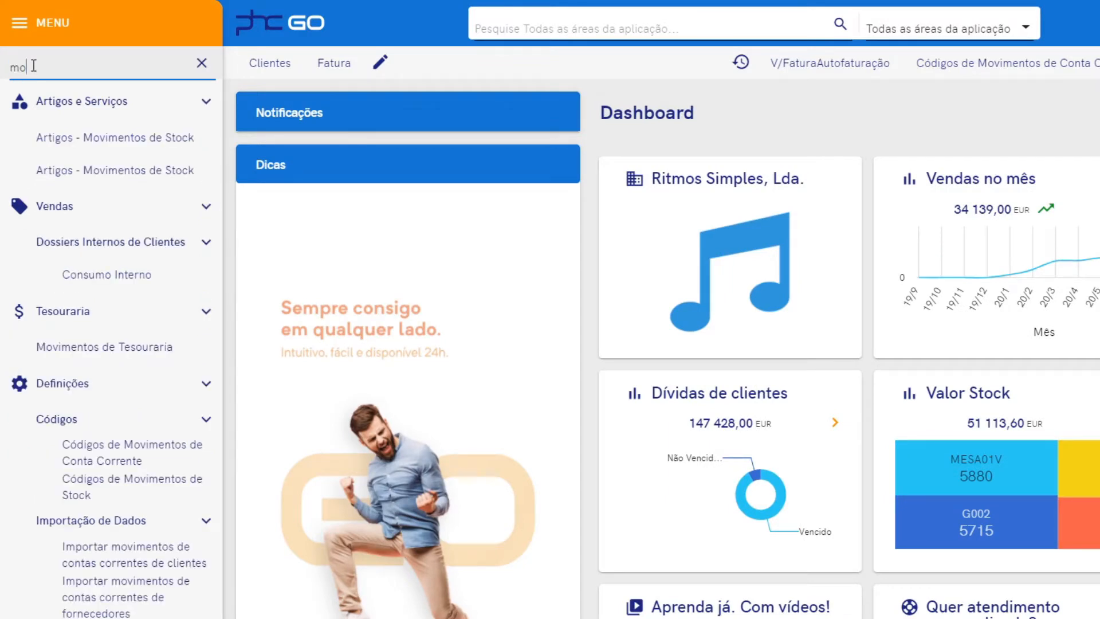
{"action": "type", "text": "v"}
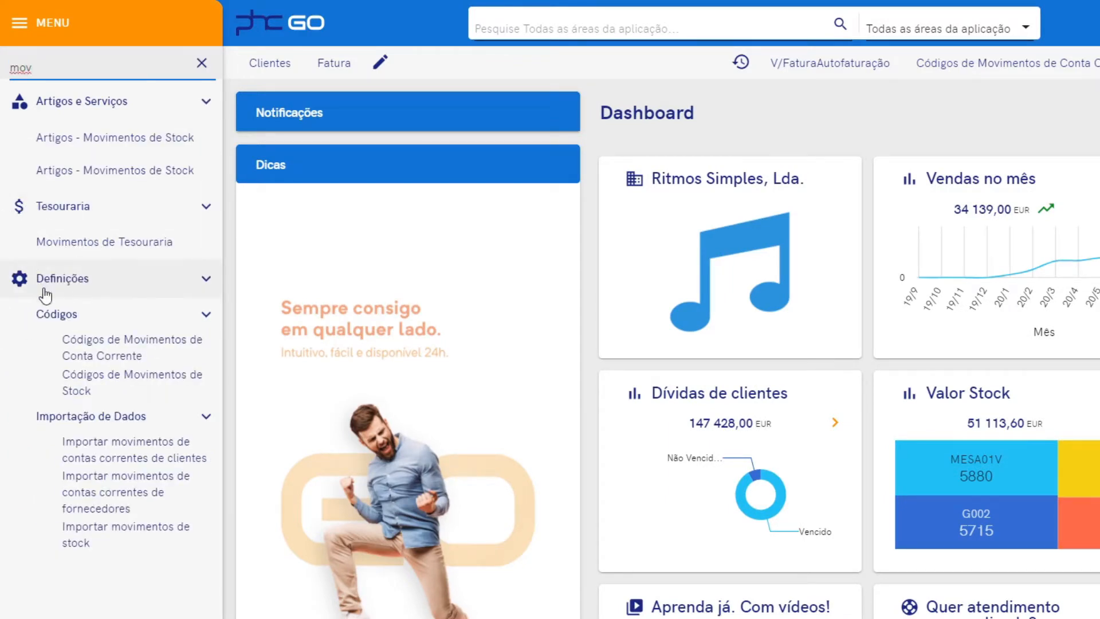
{"action": "left_click", "coordinate": [92, 362]}
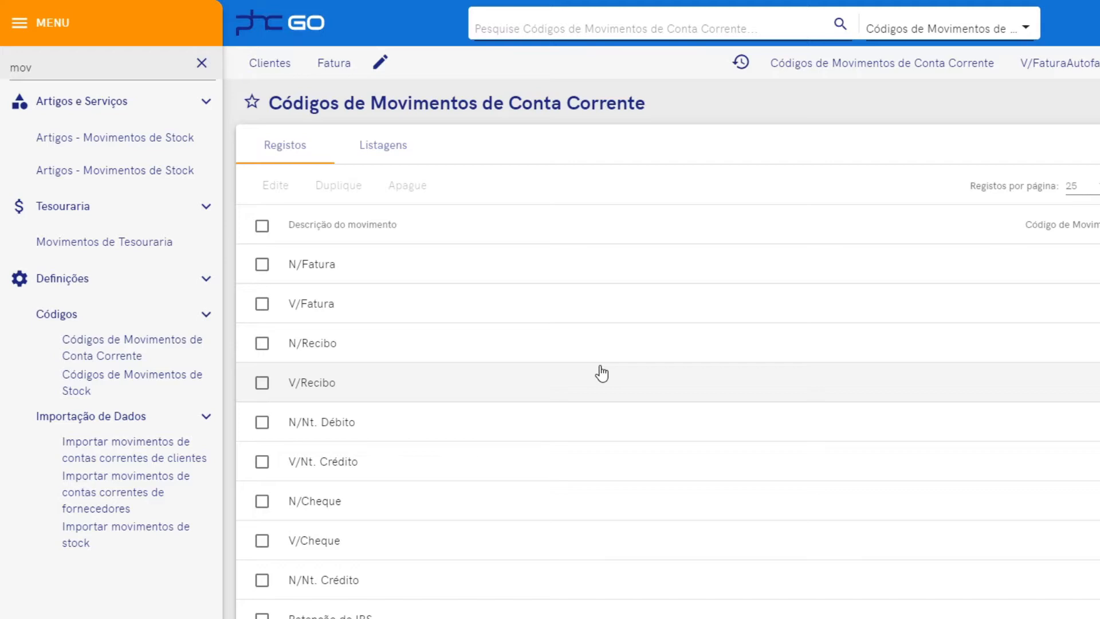
Open the V/FaturaAutofaturação movement code record (code 18) in full-width view.
{"action": "scroll", "coordinate": [601, 374], "scroll_direction": "down", "scroll_amount": 5}
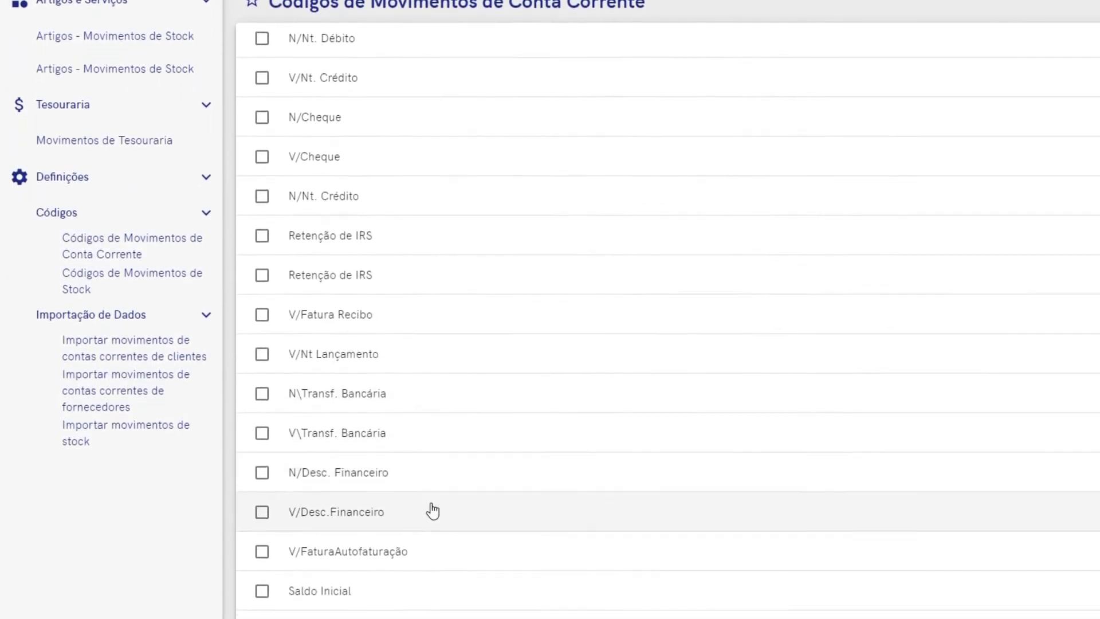
{"action": "left_click", "coordinate": [413, 555]}
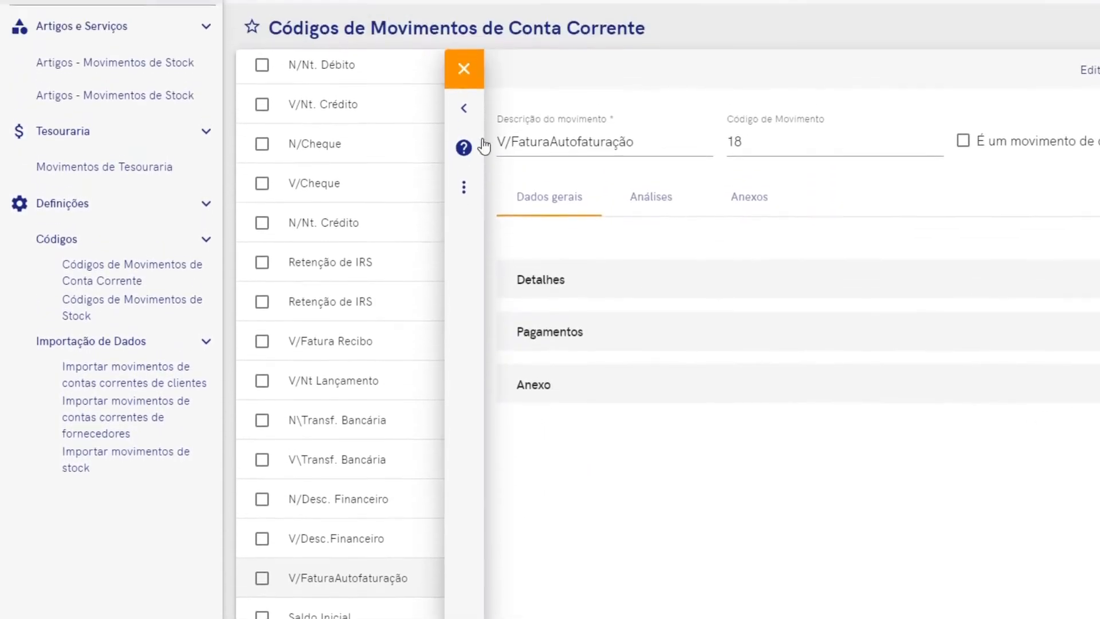
{"action": "left_click", "coordinate": [469, 175]}
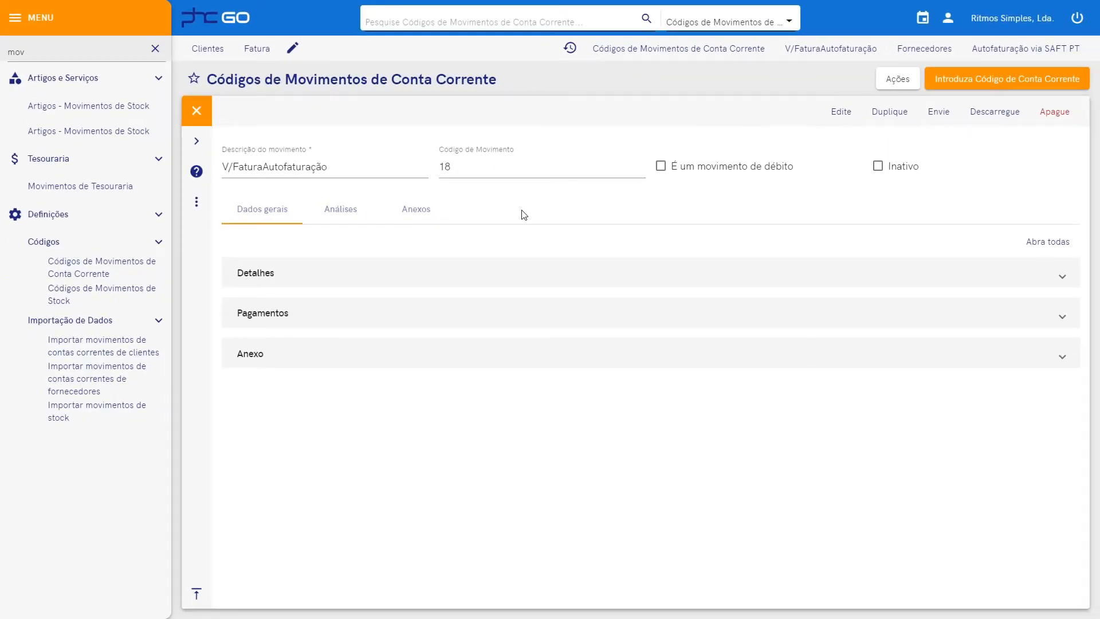
Put the V/FaturaAutofaturação record into edit mode and expand its Detalhes section.
{"action": "left_click", "coordinate": [841, 112]}
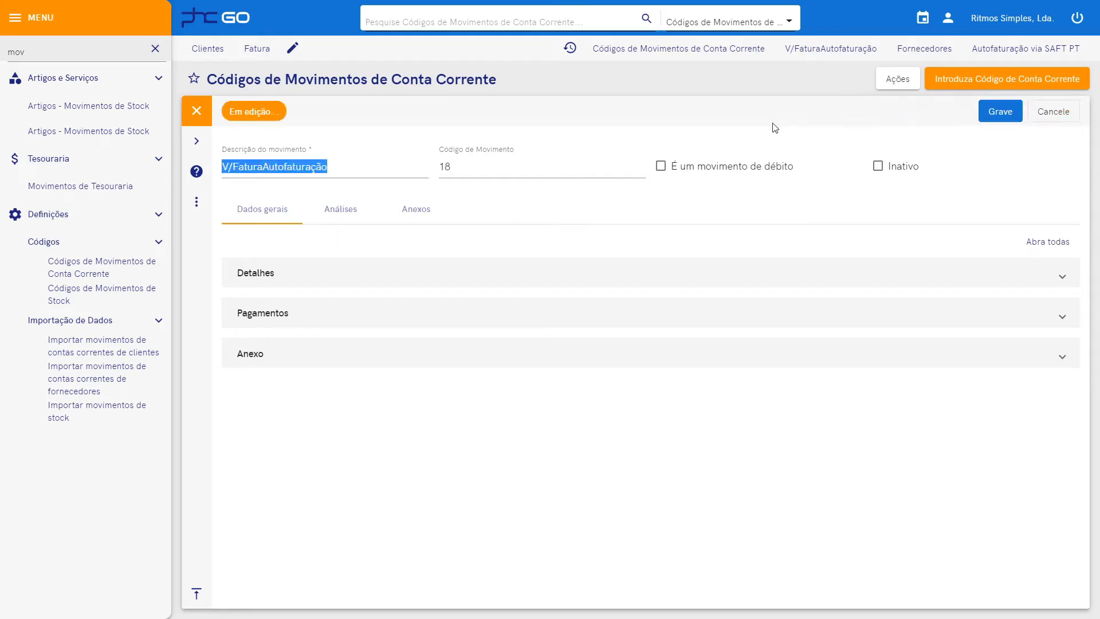
{"action": "left_click", "coordinate": [393, 167]}
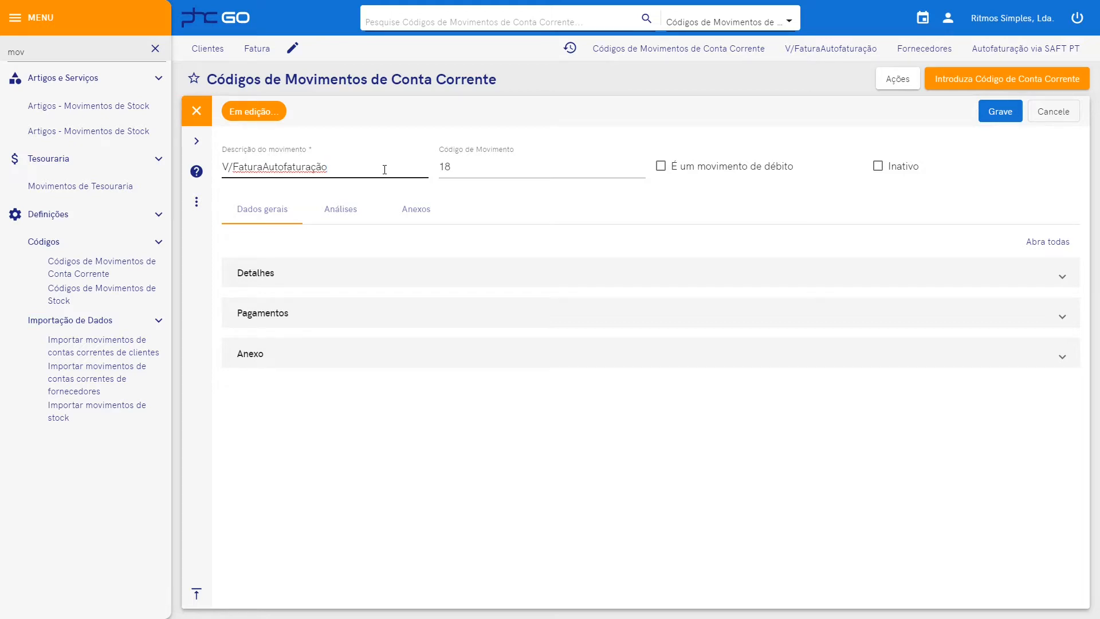
{"action": "left_click", "coordinate": [509, 166]}
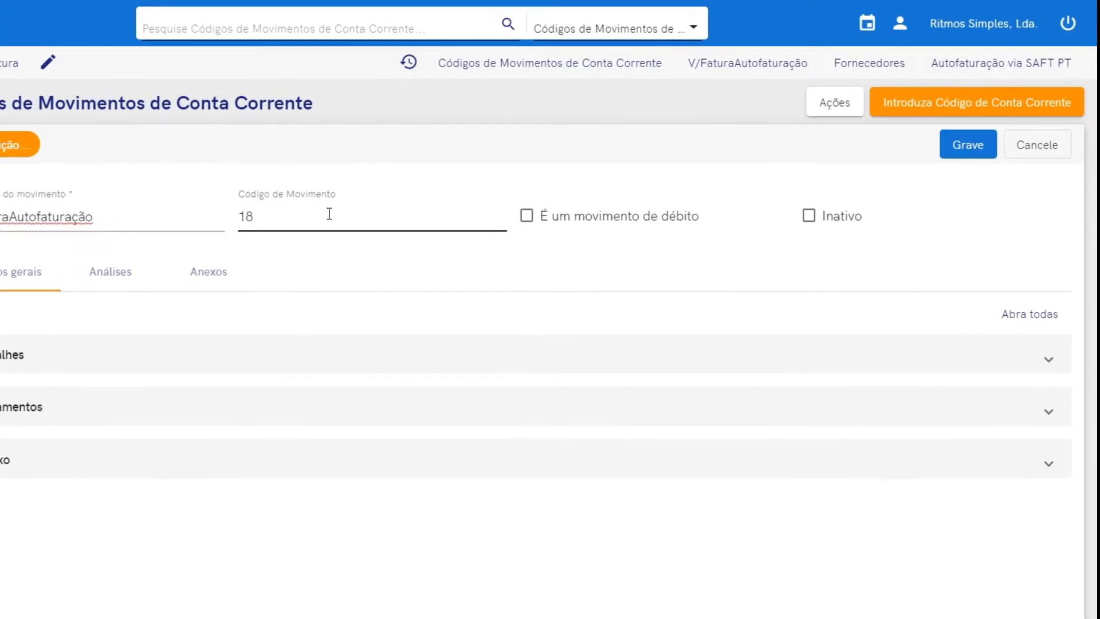
{"action": "left_click", "coordinate": [524, 224]}
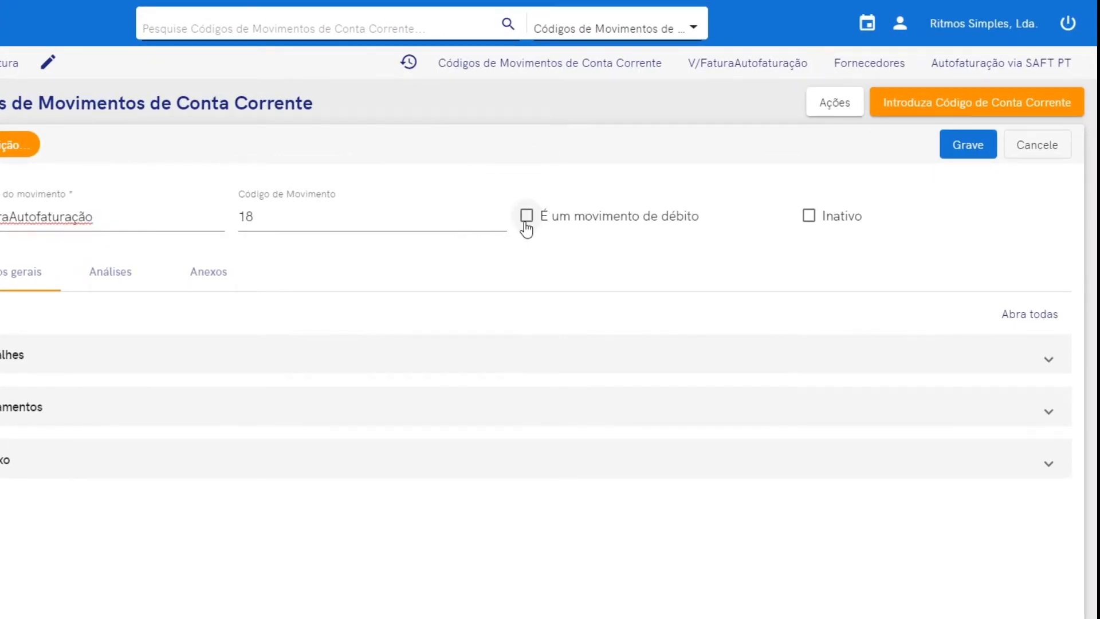
{"action": "left_click", "coordinate": [810, 228]}
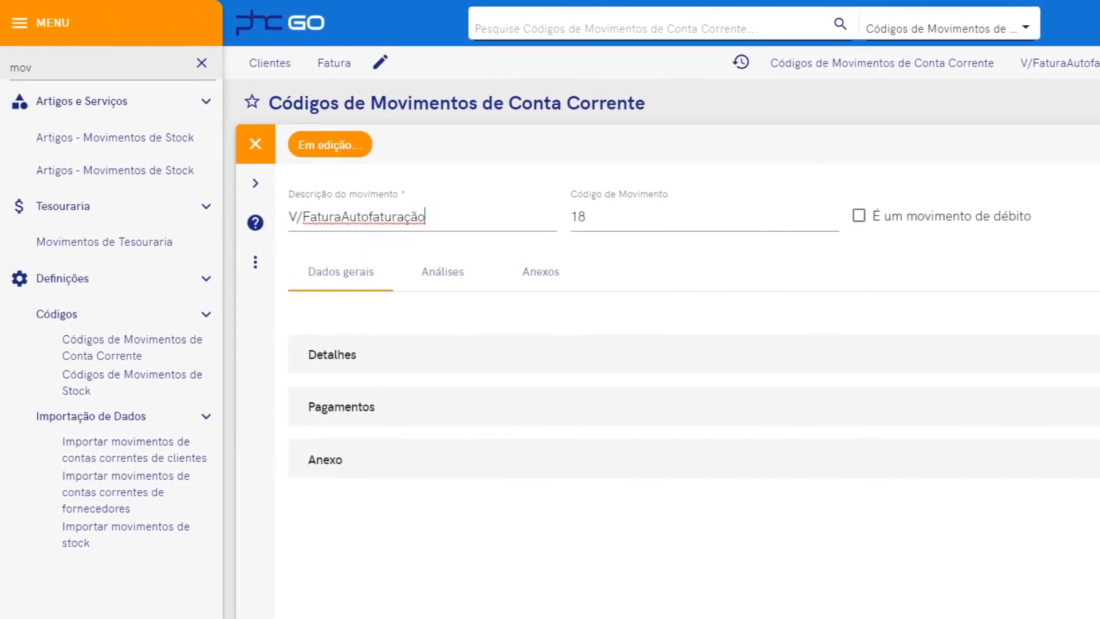
{"action": "left_click", "coordinate": [445, 362]}
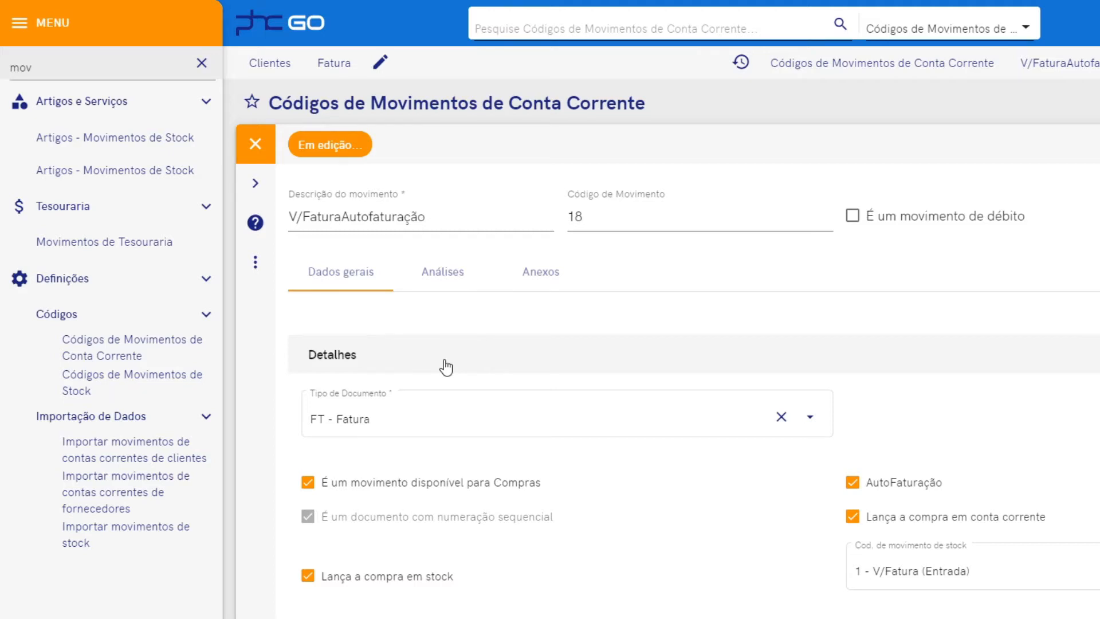
Keep FT - Fatura as the movement's document type.
{"action": "mouse_move", "coordinate": [414, 423]}
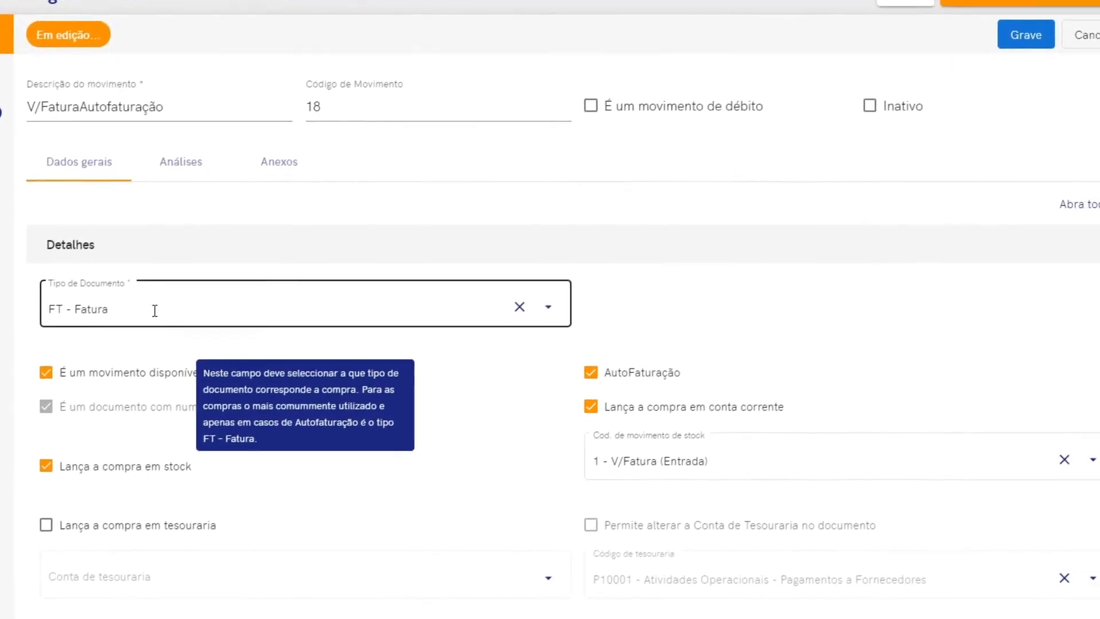
{"action": "left_click", "coordinate": [548, 308]}
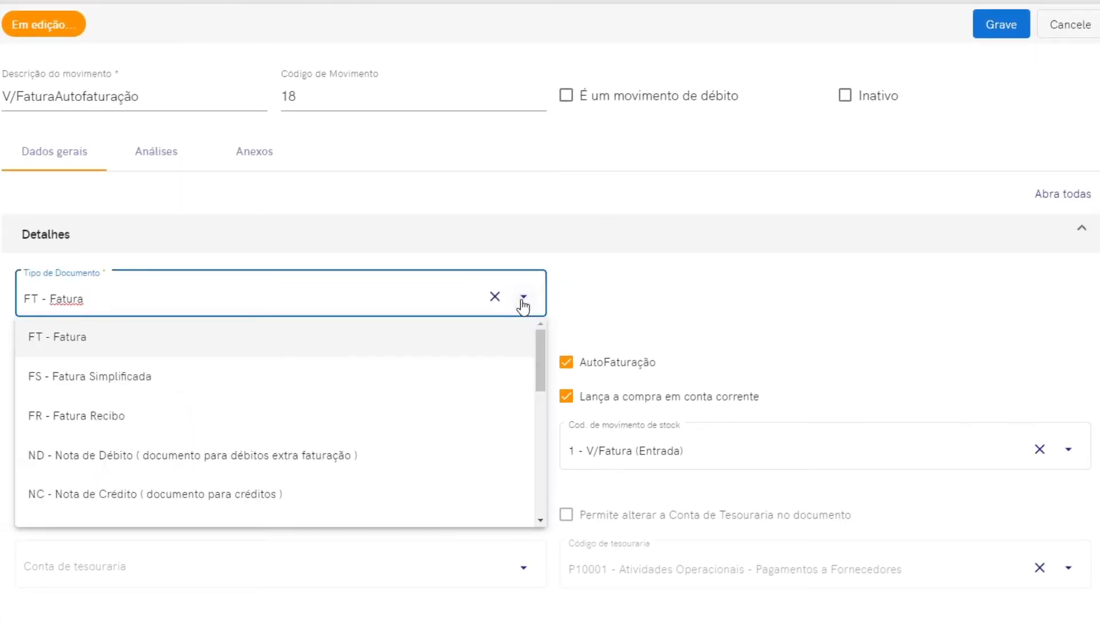
{"action": "left_click", "coordinate": [131, 344]}
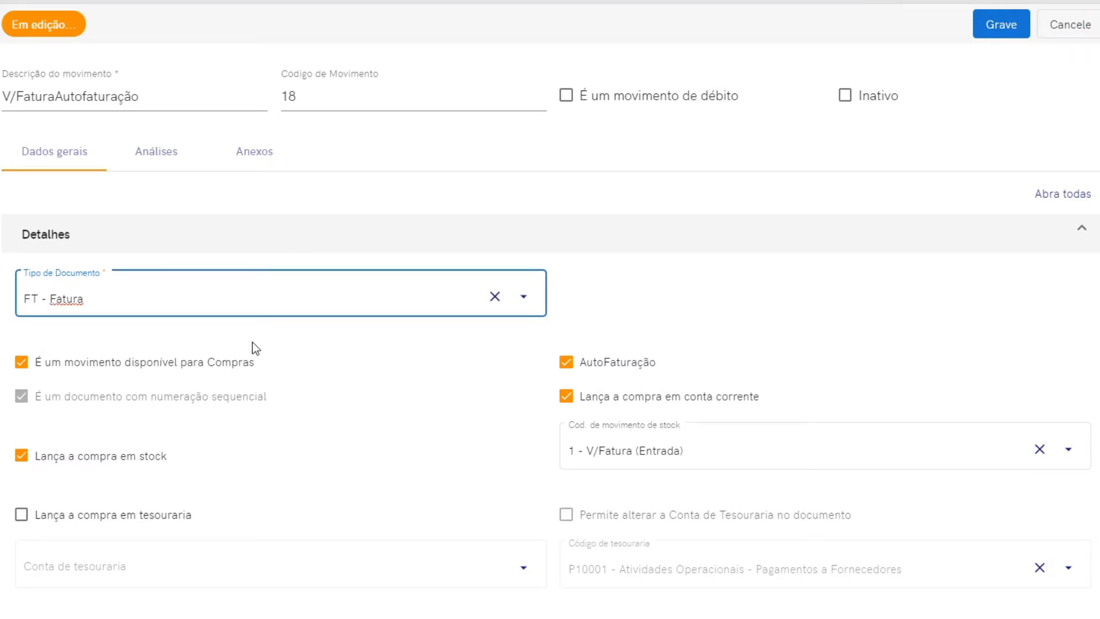
Enable AutoFaturação, current-account and stock posting with 1 - V/Fatura (Entrada), then save.
{"action": "left_click", "coordinate": [27, 364]}
{"action": "left_click", "coordinate": [575, 370]}
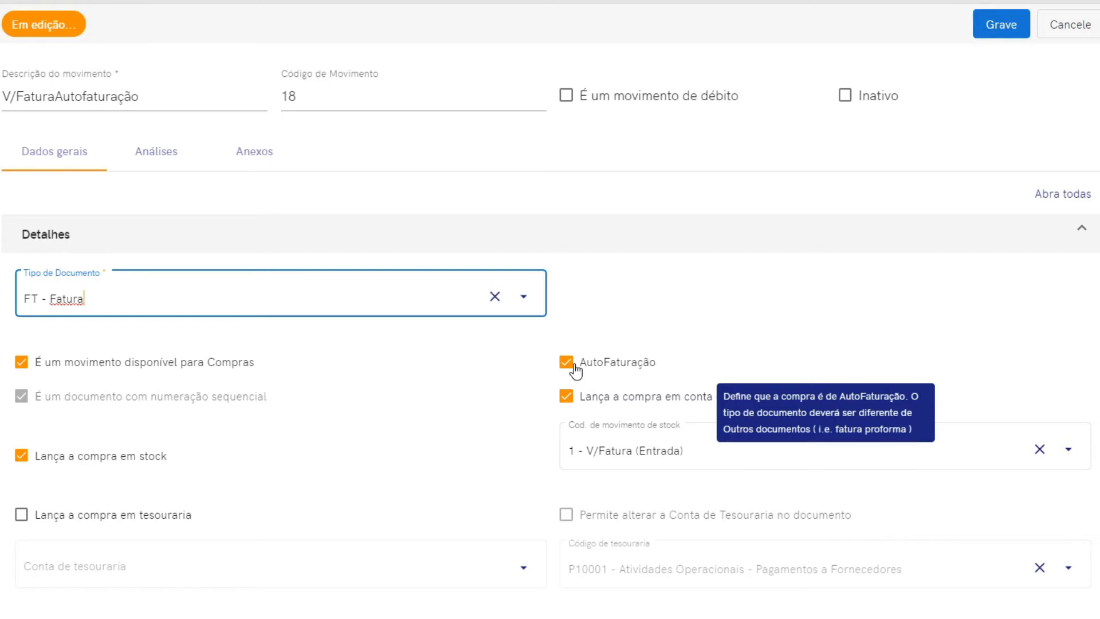
{"action": "mouse_move", "coordinate": [103, 406]}
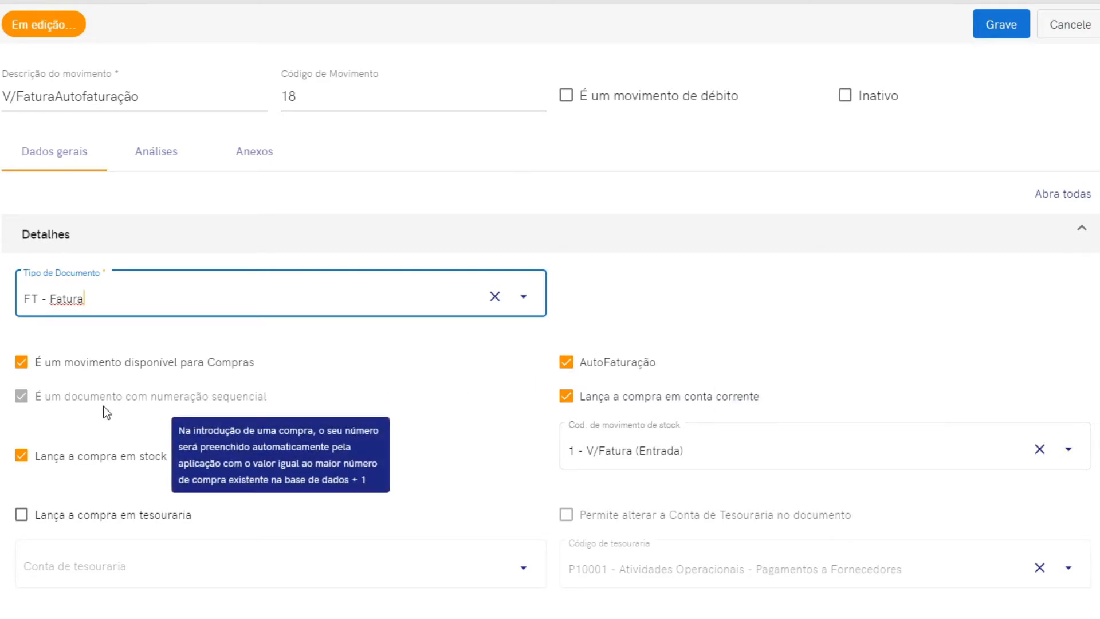
{"action": "left_click", "coordinate": [19, 400]}
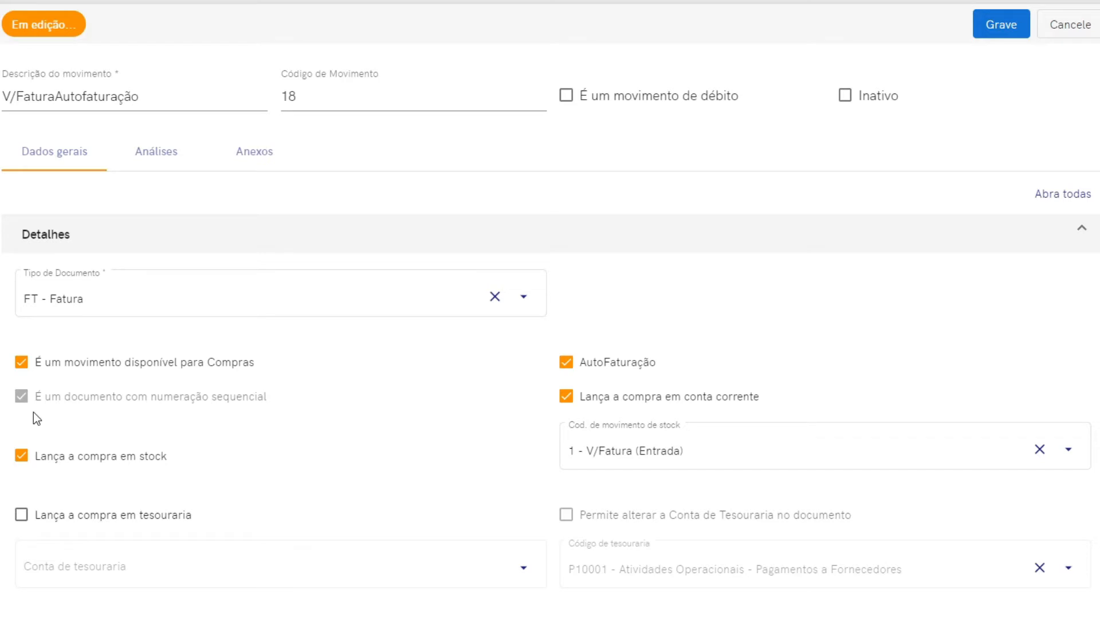
{"action": "left_click", "coordinate": [585, 400]}
{"action": "left_click", "coordinate": [58, 469]}
{"action": "left_click", "coordinate": [635, 454]}
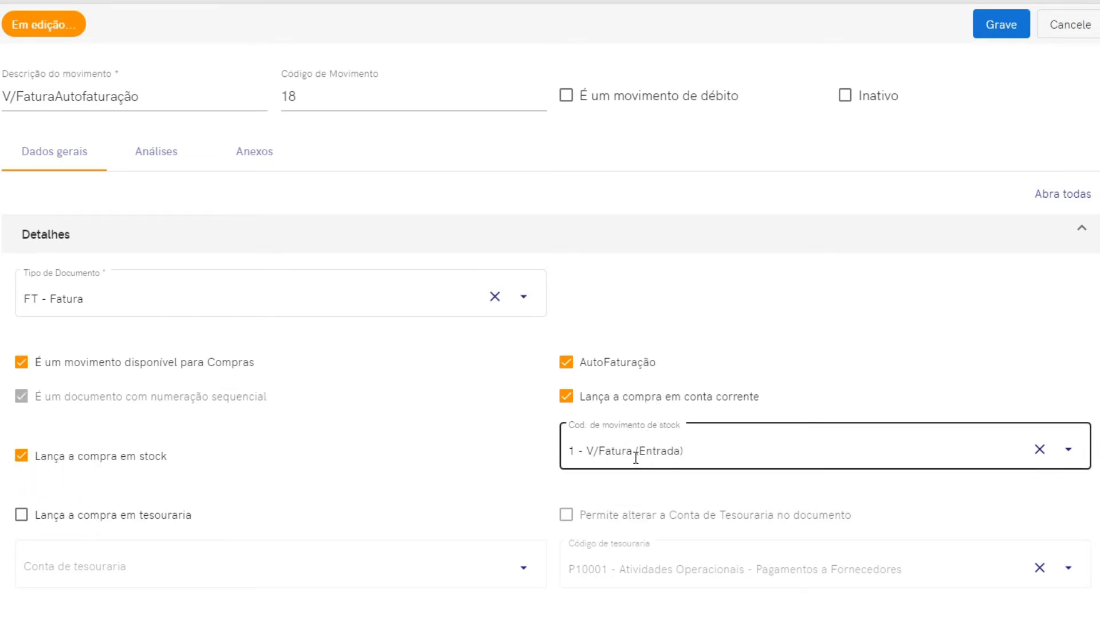
{"action": "left_click", "coordinate": [1003, 33]}
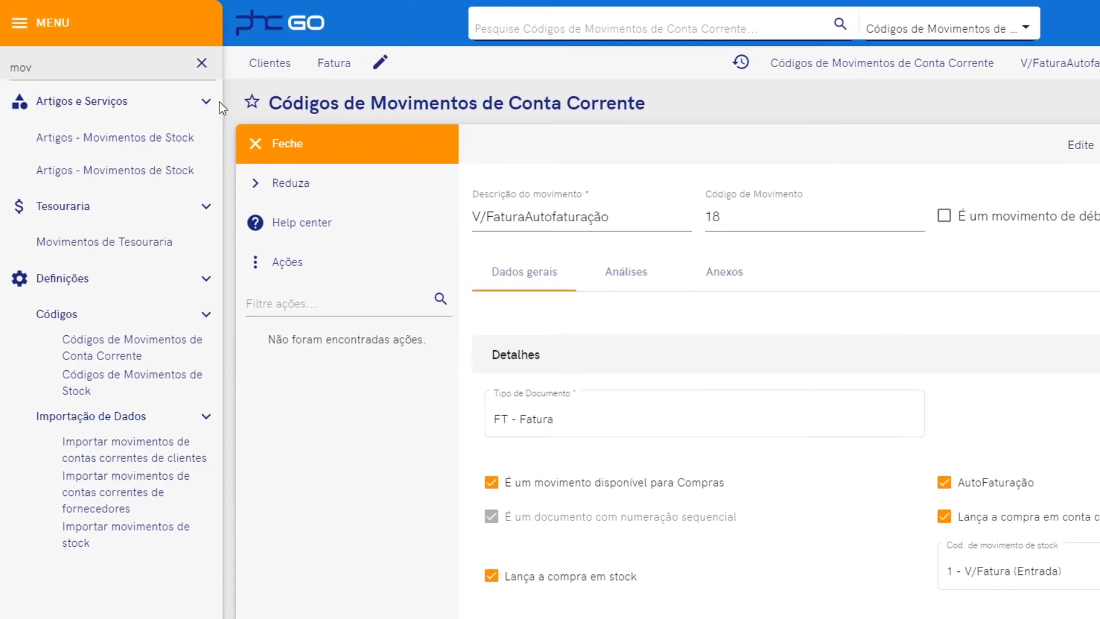
Filter the menu for 'forn' and open the supplier's record from Fornecedores.
{"action": "left_click", "coordinate": [202, 65]}
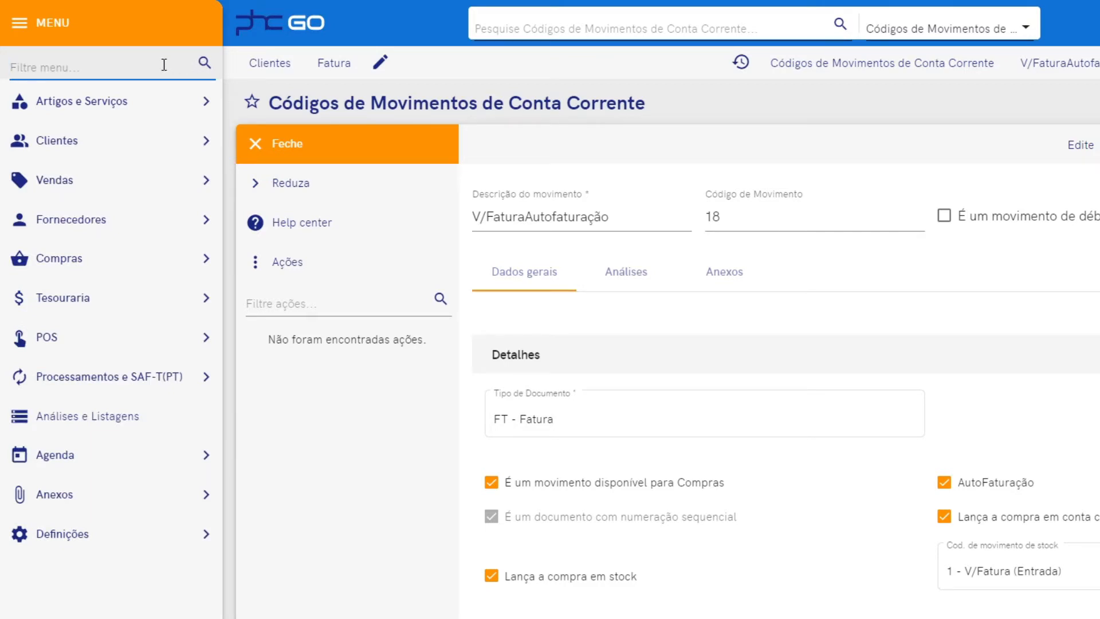
{"action": "type", "text": "forn"}
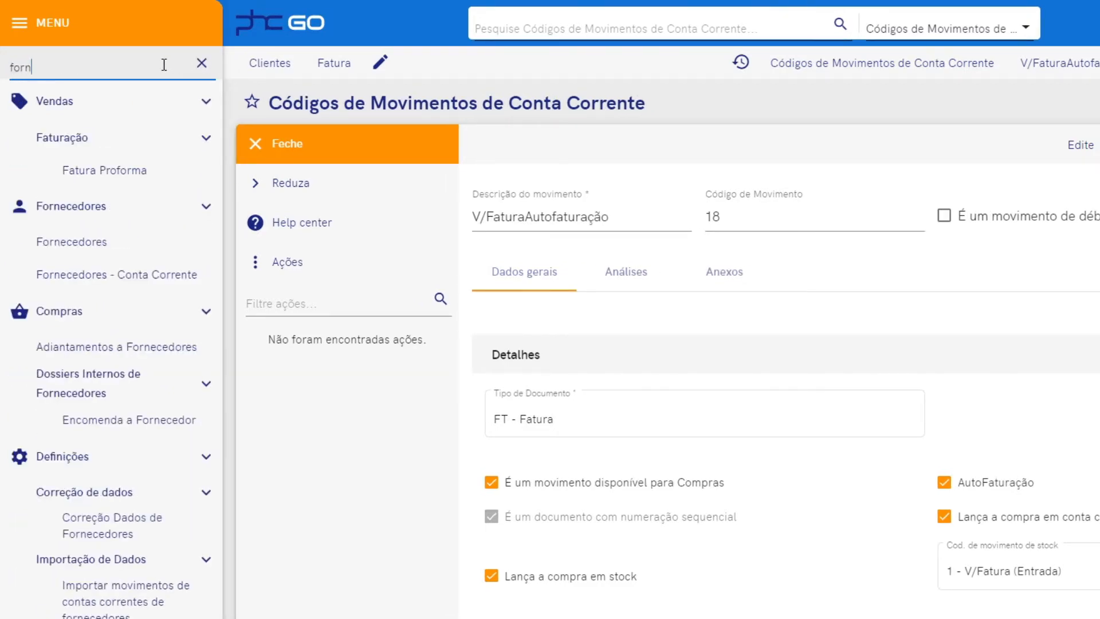
{"action": "left_click", "coordinate": [89, 102]}
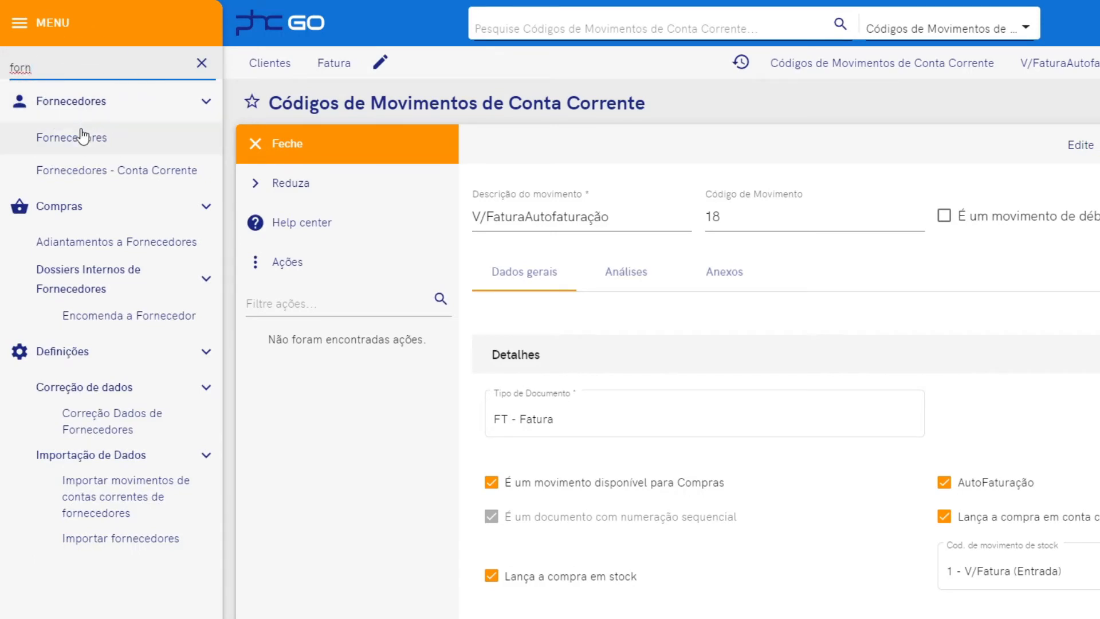
{"action": "left_click", "coordinate": [78, 137]}
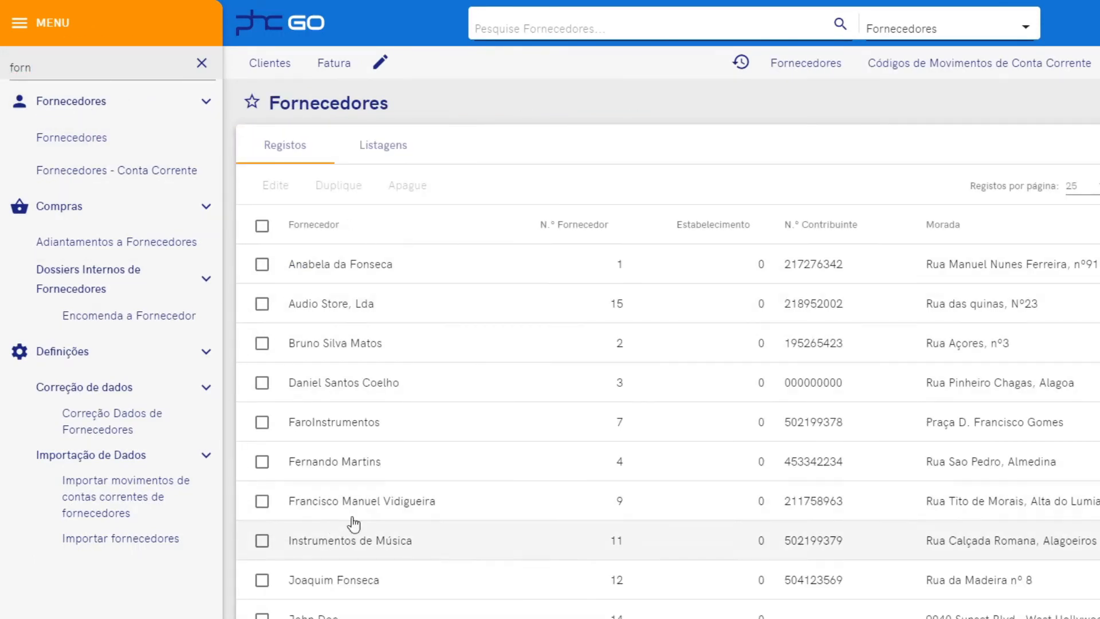
{"action": "left_click", "coordinate": [389, 384]}
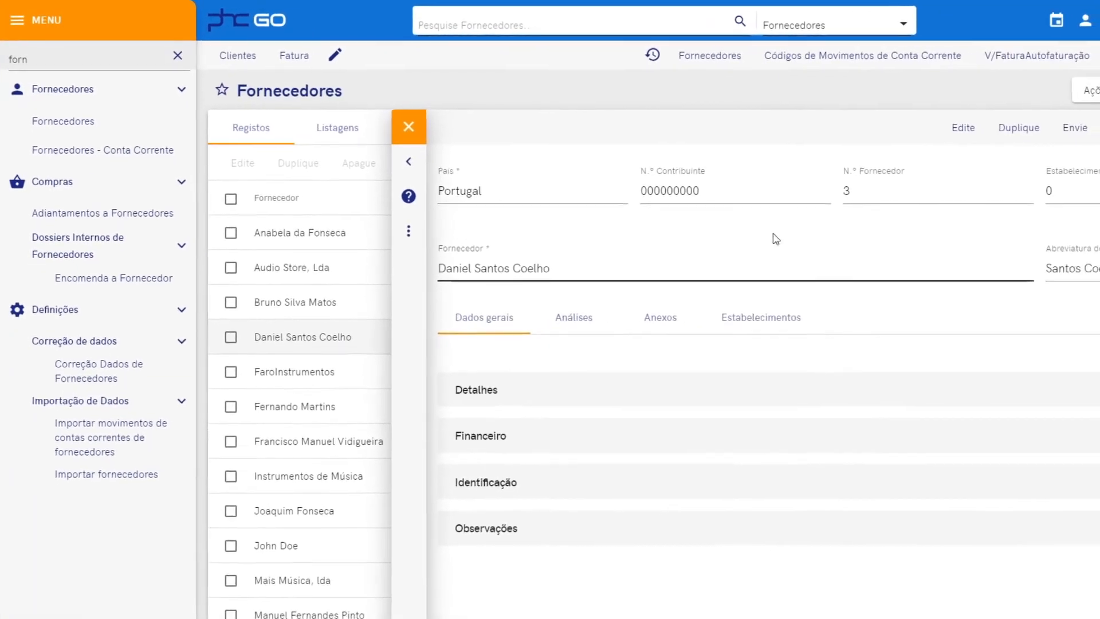
Edit the supplier record and expand its details and financial sections.
{"action": "left_click", "coordinate": [957, 127]}
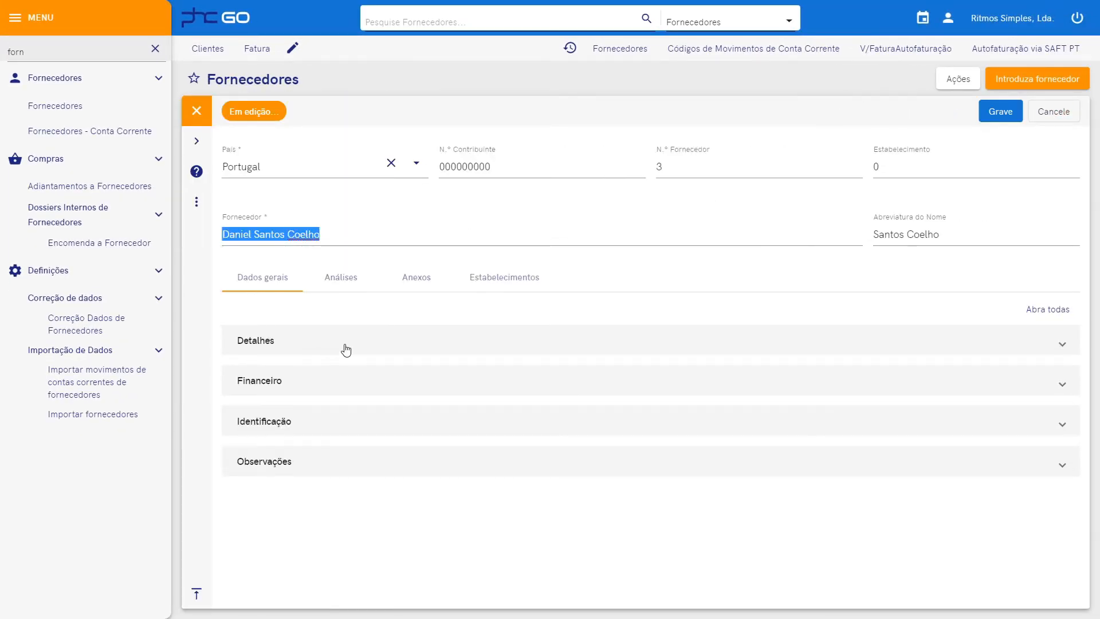
{"action": "left_click", "coordinate": [346, 345]}
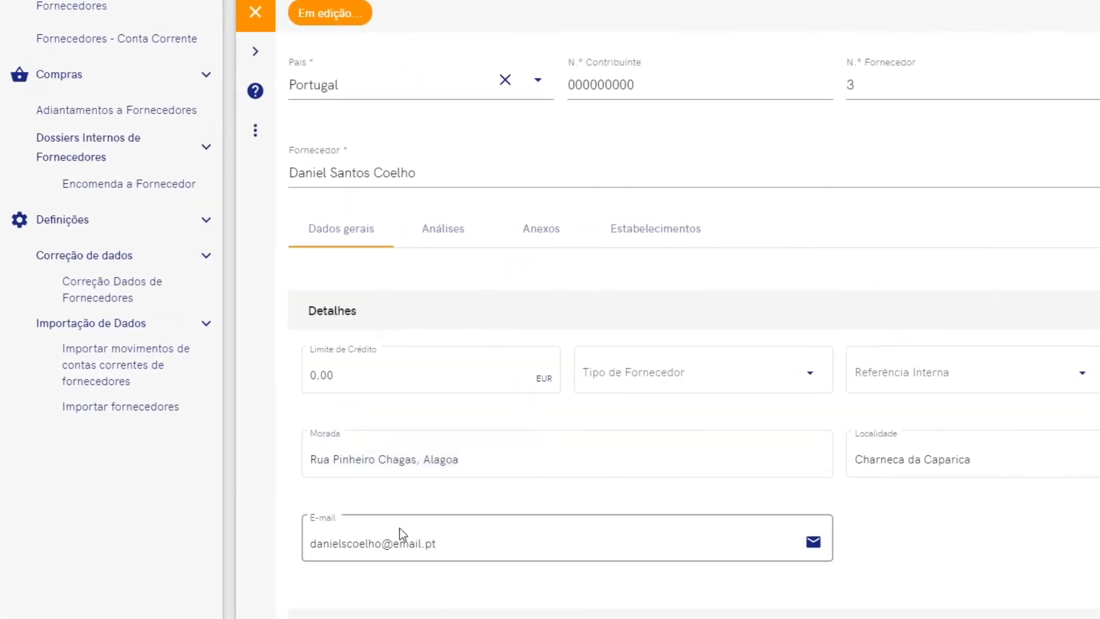
{"action": "left_click", "coordinate": [400, 528]}
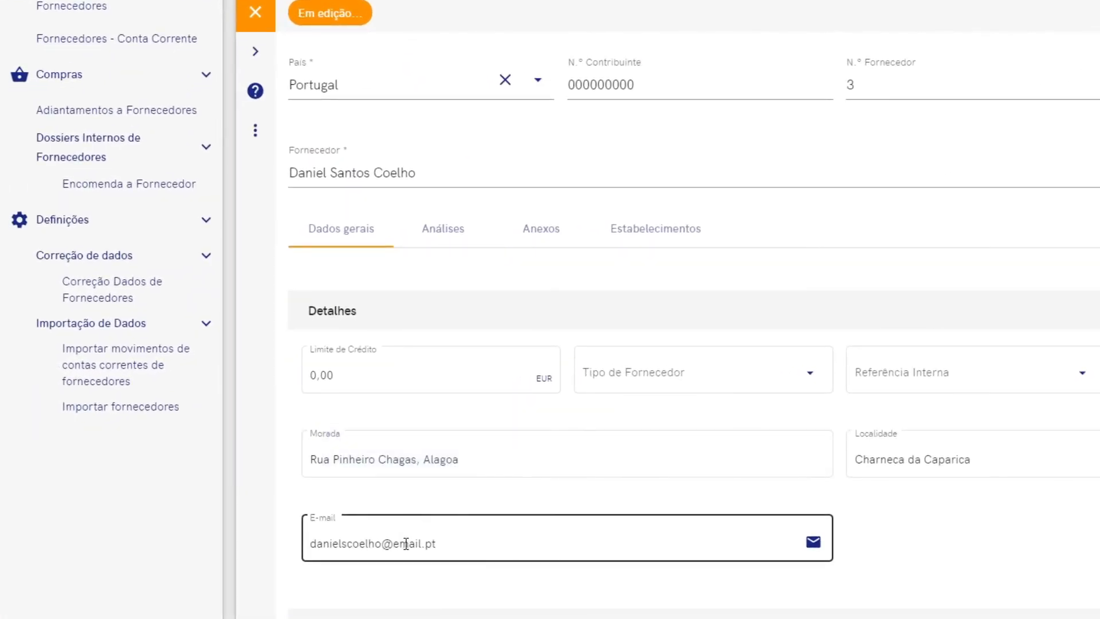
{"action": "scroll", "coordinate": [406, 544], "scroll_direction": "down", "scroll_amount": 2}
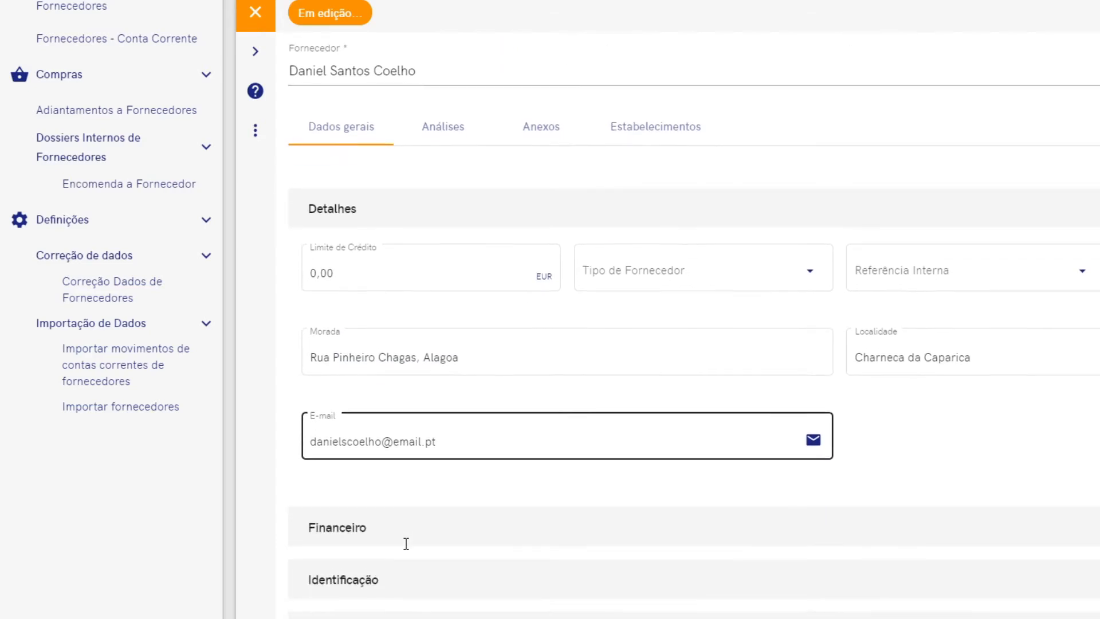
{"action": "left_click", "coordinate": [406, 548]}
{"action": "left_click", "coordinate": [377, 534]}
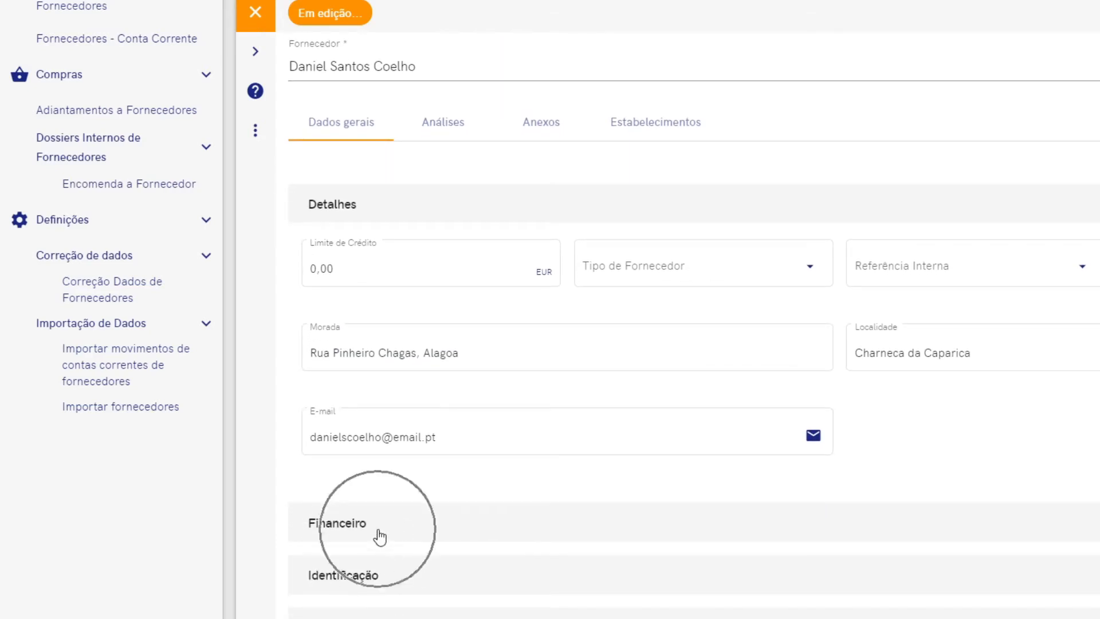
{"action": "scroll", "coordinate": [380, 537], "scroll_direction": "down", "scroll_amount": 5}
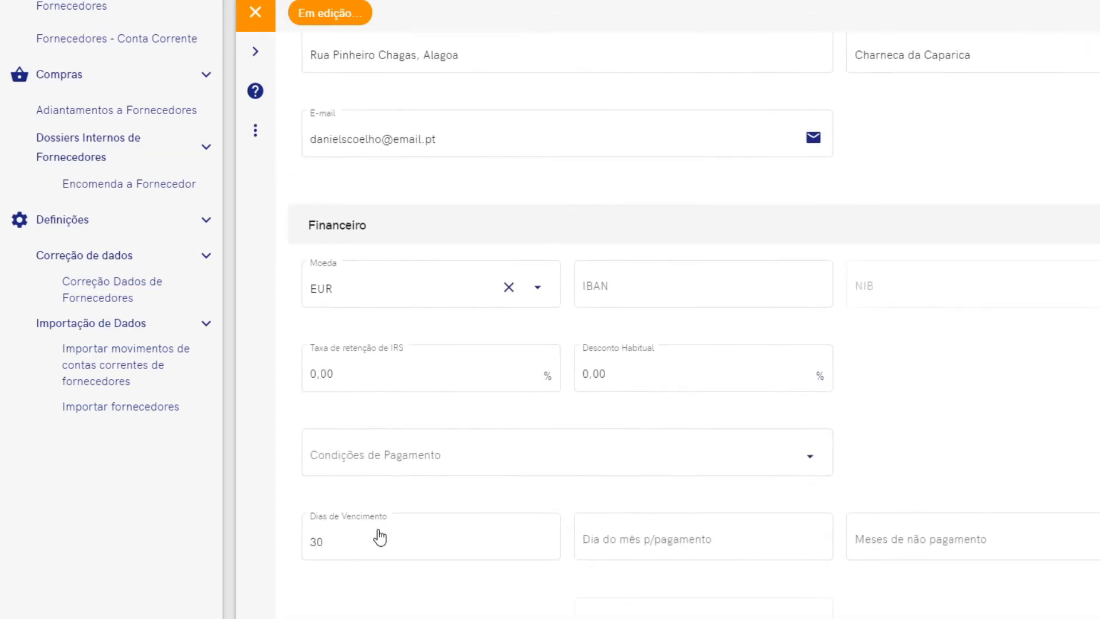
{"action": "left_click", "coordinate": [371, 537]}
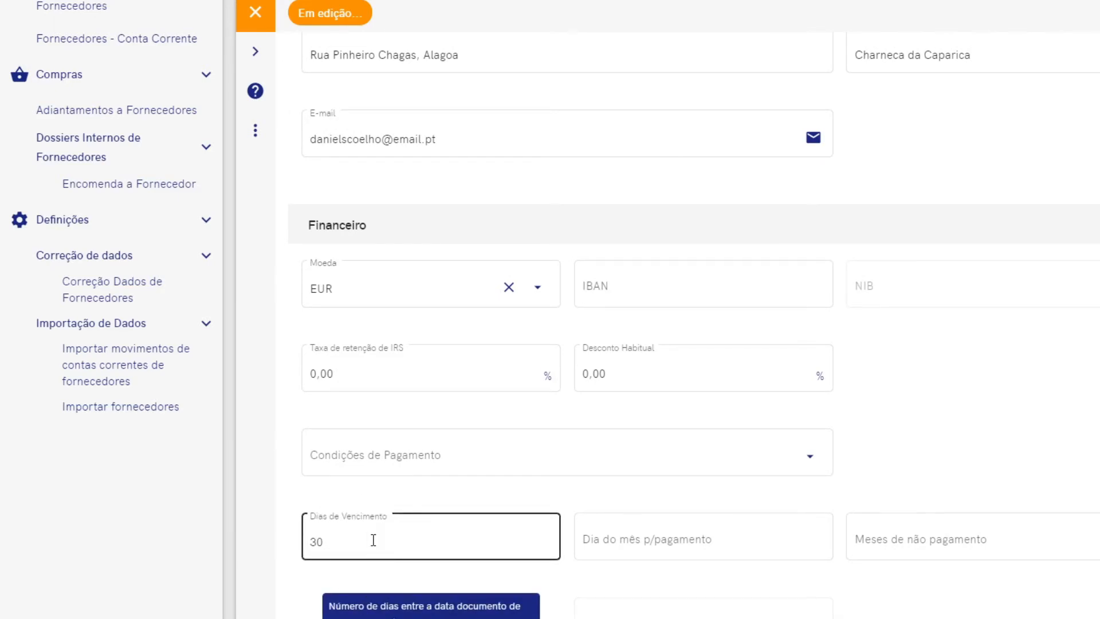
{"action": "scroll", "coordinate": [373, 539], "scroll_direction": "down", "scroll_amount": 4}
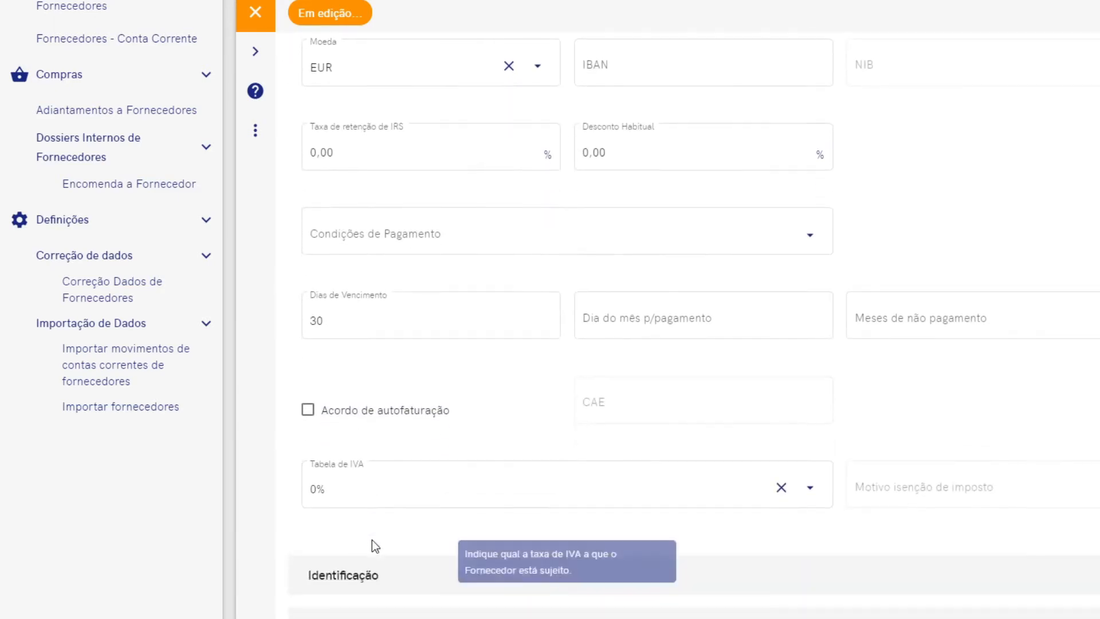
Tick Acordo de autofaturação, enter CAE 13101 and save the supplier.
{"action": "mouse_move", "coordinate": [342, 420]}
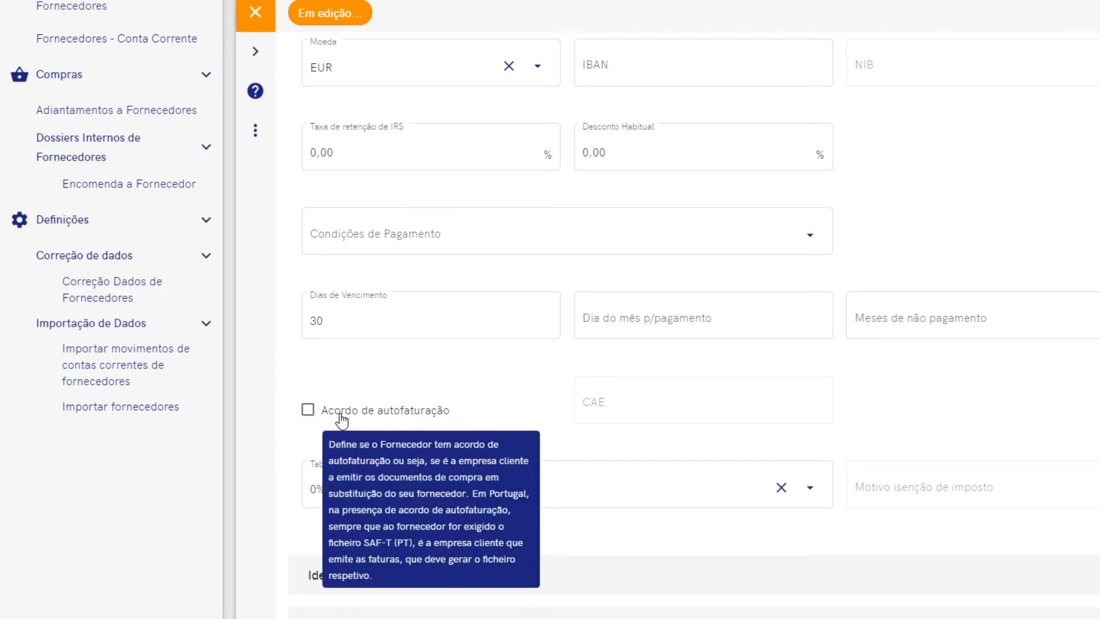
{"action": "left_click", "coordinate": [310, 411]}
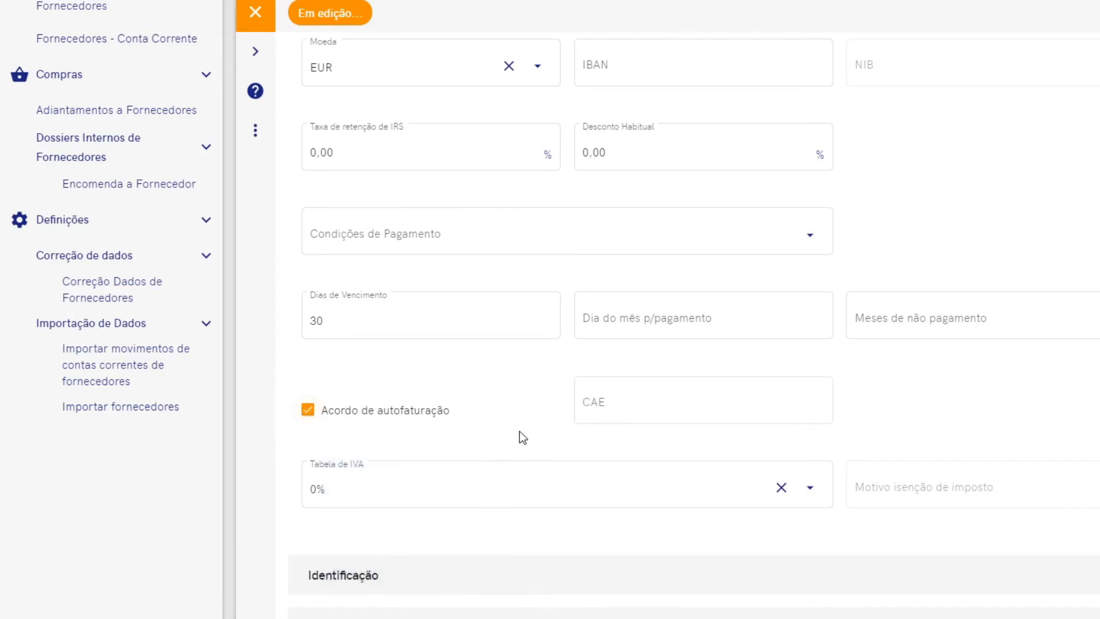
{"action": "left_click", "coordinate": [636, 406]}
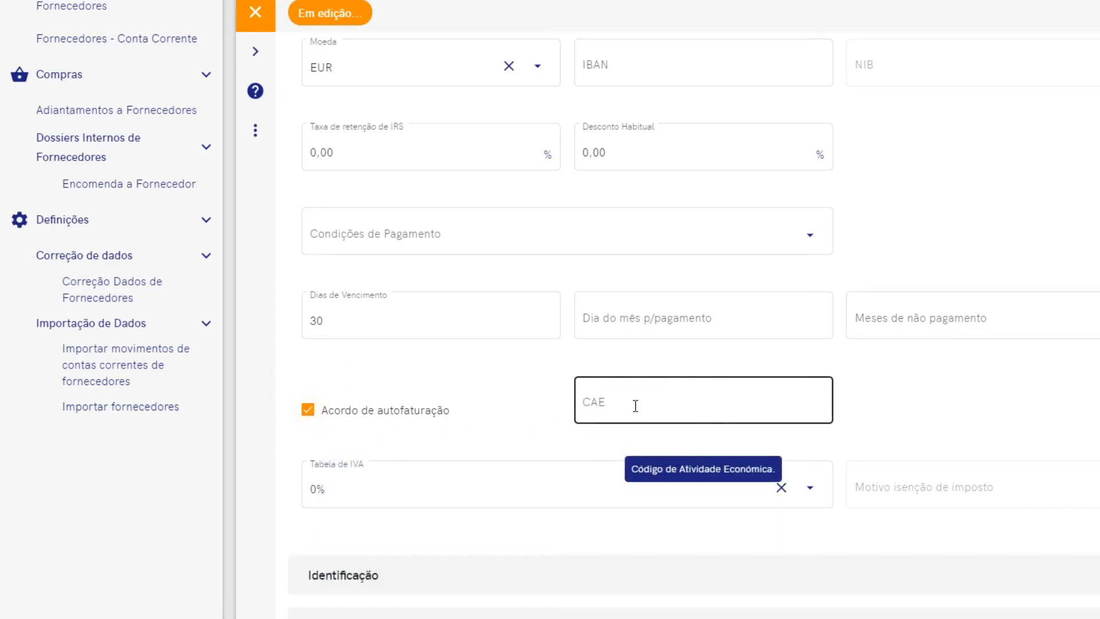
{"action": "left_click", "coordinate": [636, 405]}
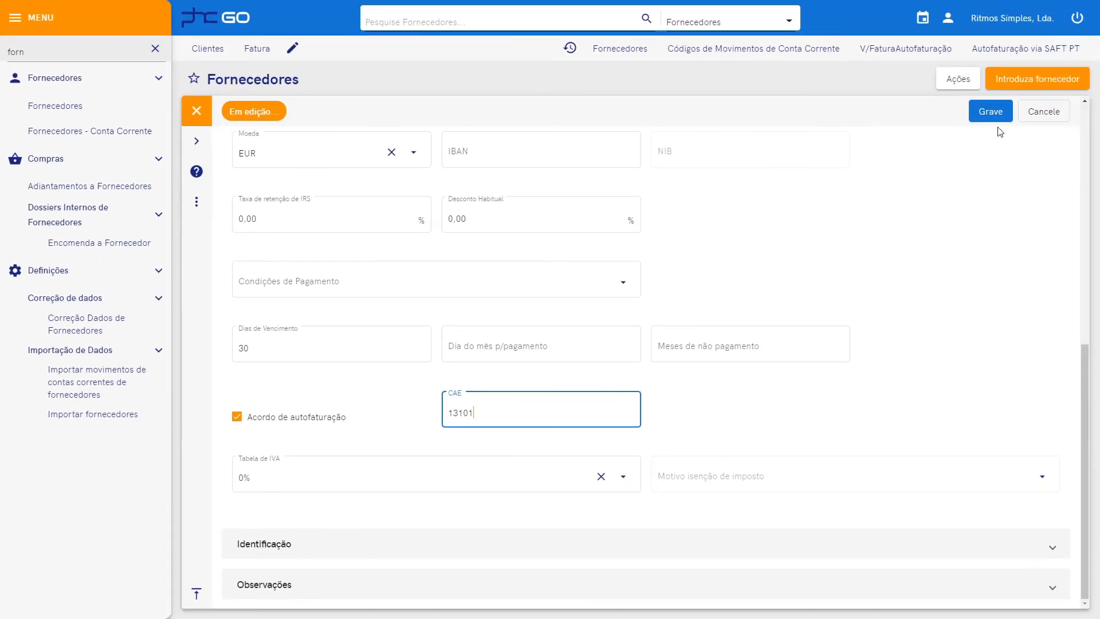
{"action": "left_click", "coordinate": [996, 113]}
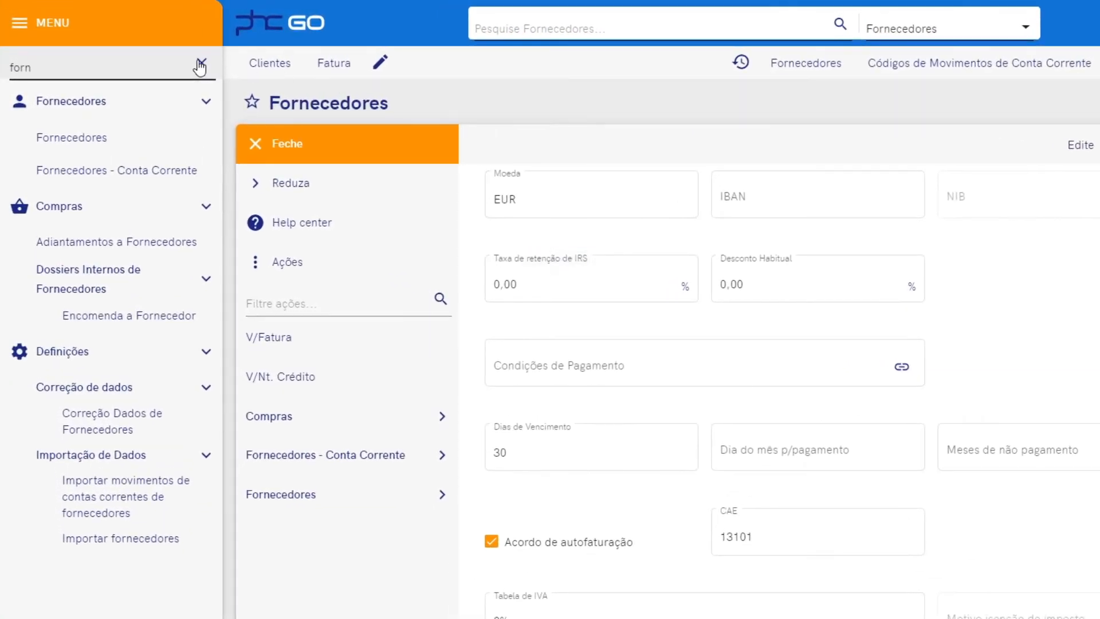
Filter the menu for 'auto' and open the Compras V/FaturaAutofaturação invoice list.
{"action": "left_click", "coordinate": [200, 64]}
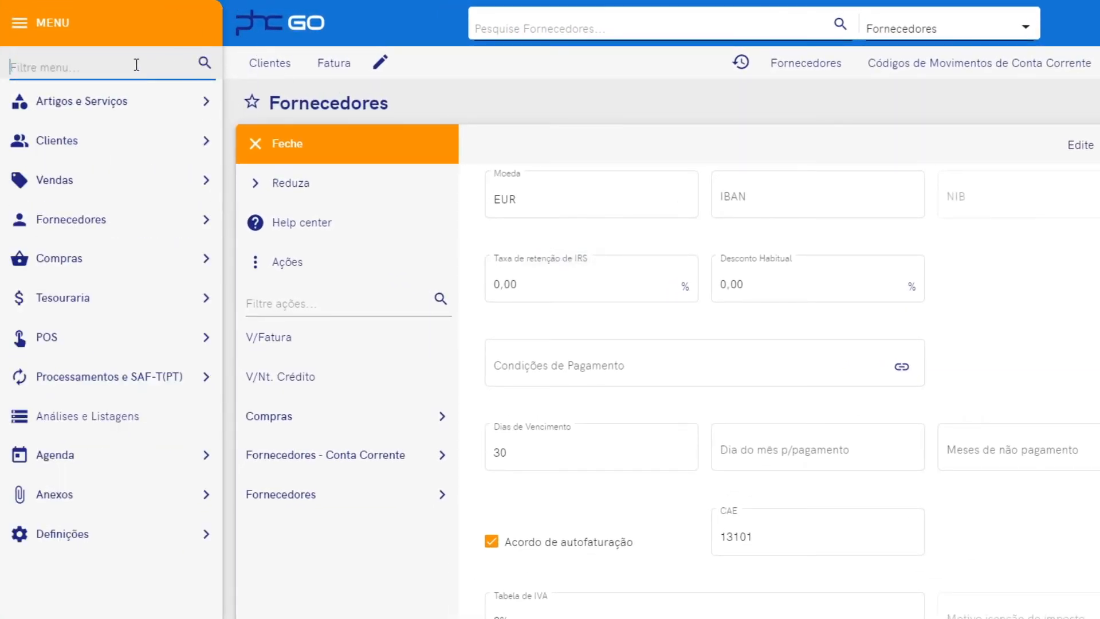
{"action": "type", "text": "auto"}
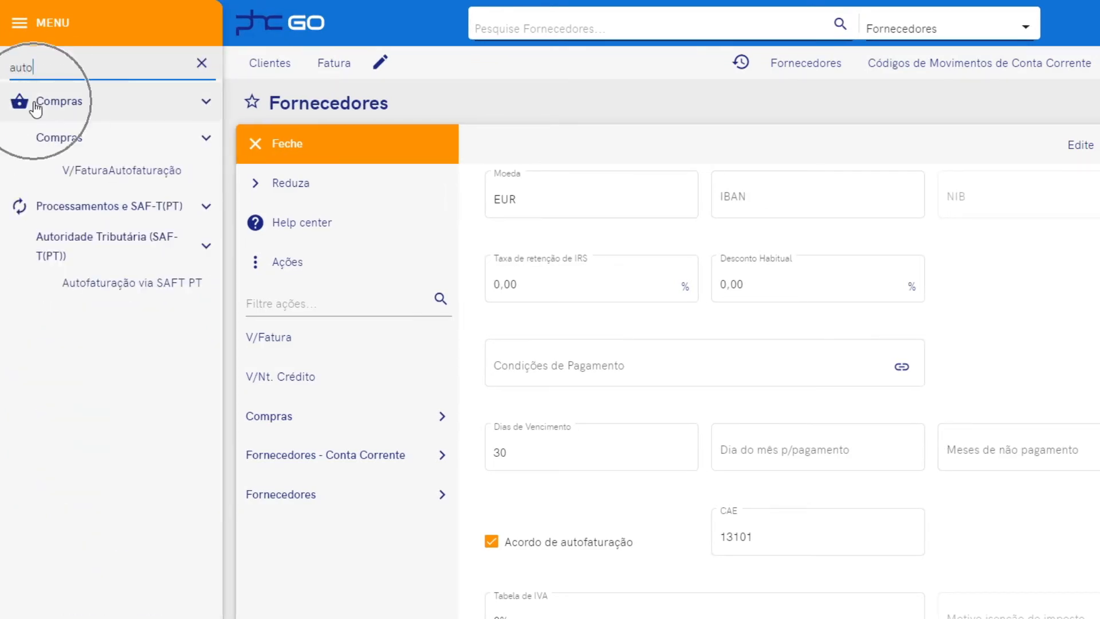
{"action": "left_click", "coordinate": [105, 179]}
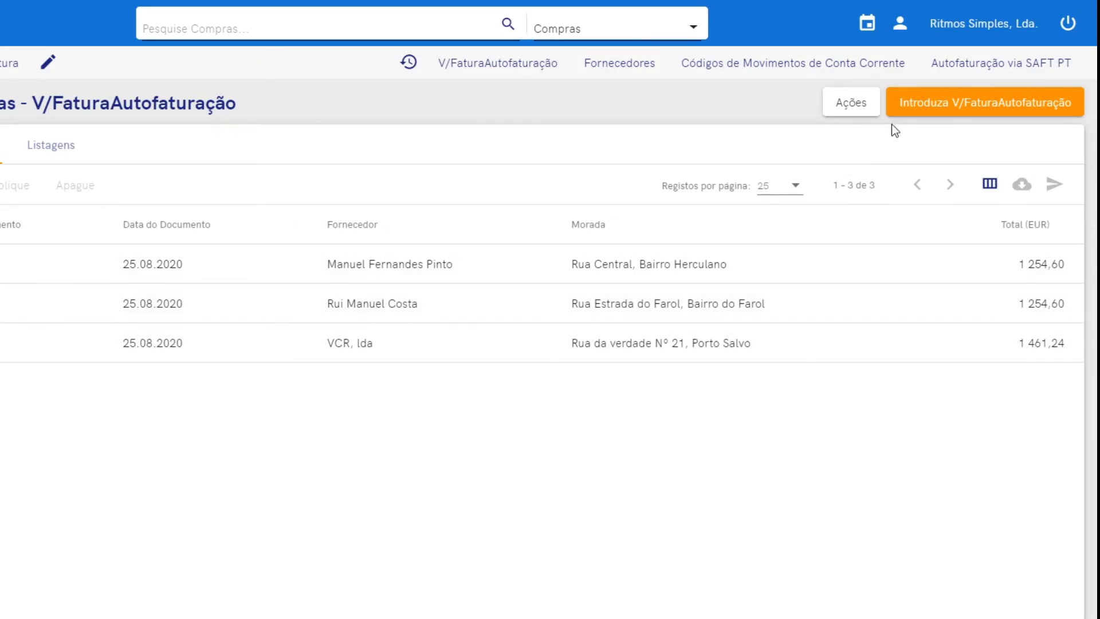
Create a new self-billing invoice dated 25.08.2020, due 25.09.2020, and list the suppliers.
{"action": "left_click", "coordinate": [917, 107]}
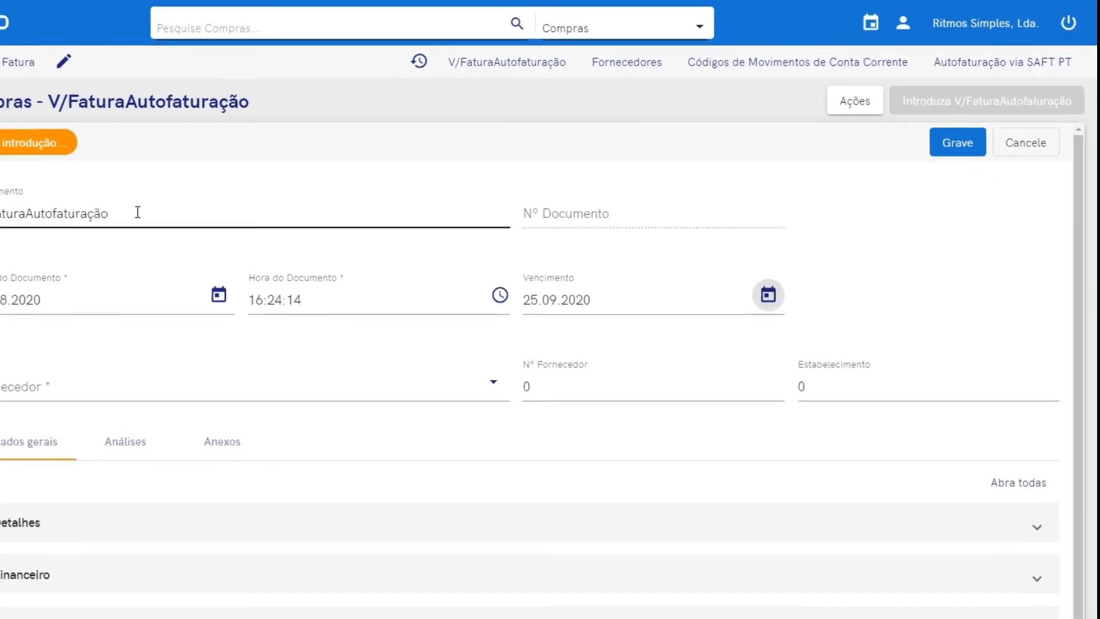
{"action": "left_click", "coordinate": [343, 170]}
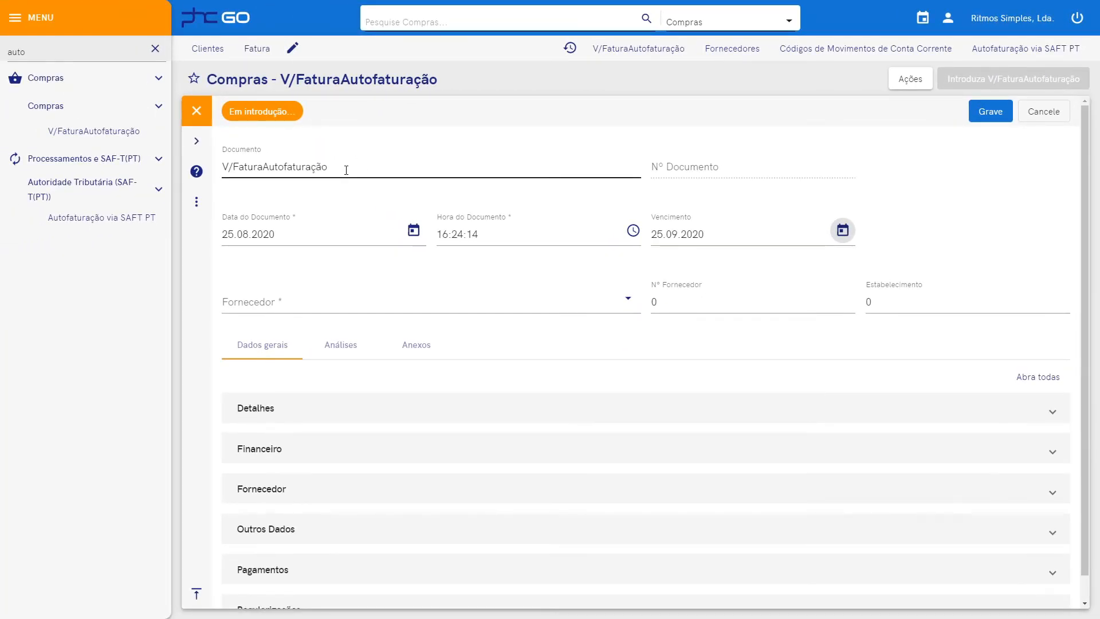
{"action": "mouse_move", "coordinate": [695, 178]}
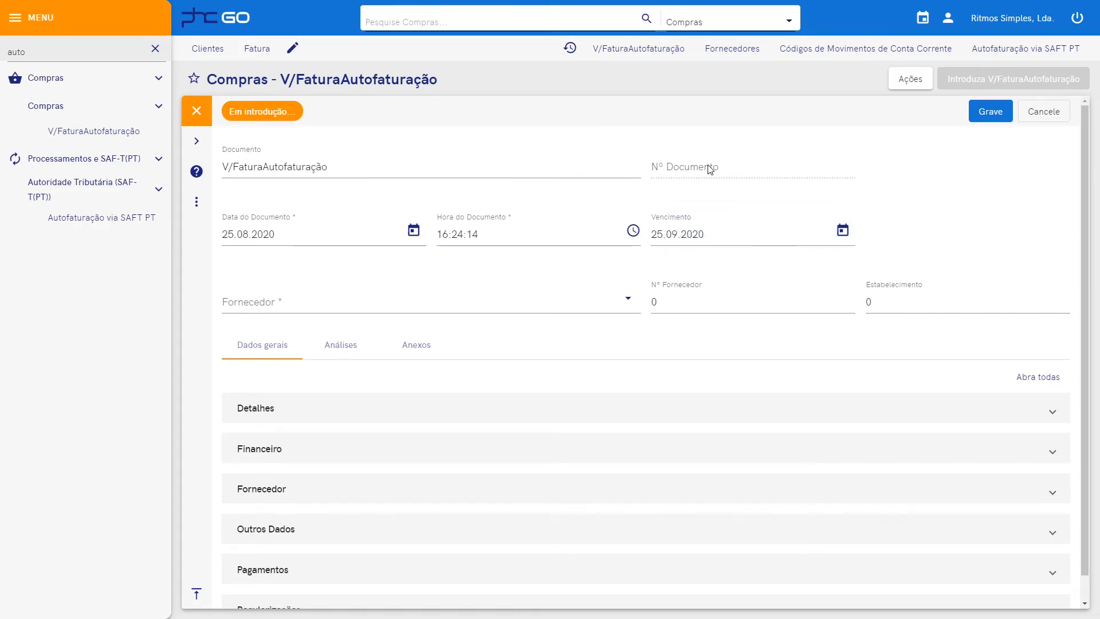
{"action": "left_click", "coordinate": [319, 238]}
{"action": "left_click", "coordinate": [528, 232]}
{"action": "left_click", "coordinate": [698, 235]}
{"action": "left_click", "coordinate": [625, 304]}
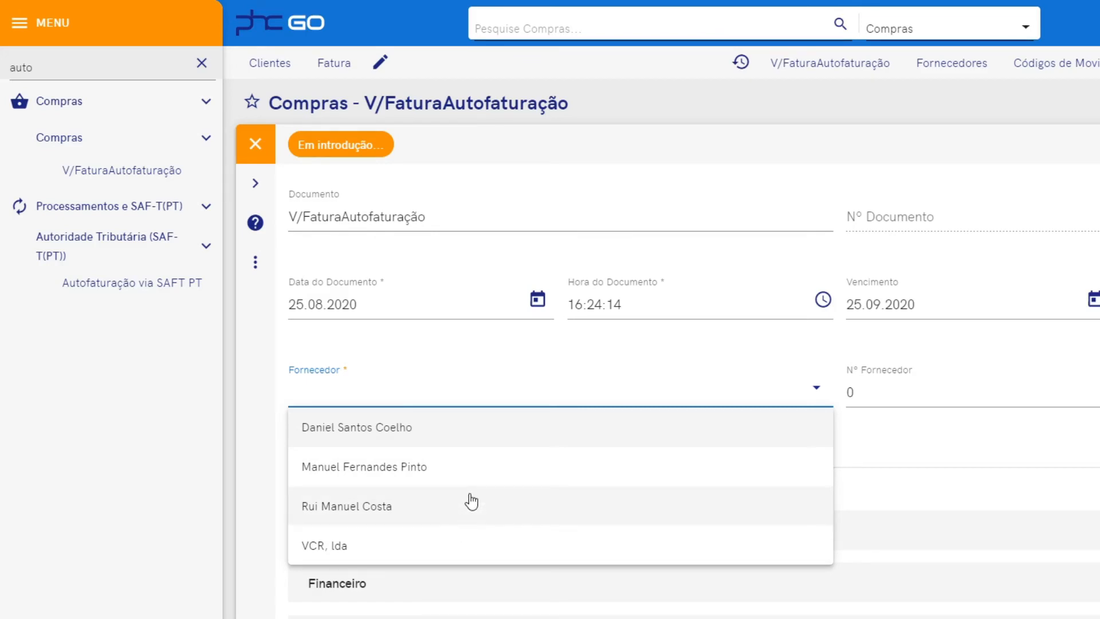
Choose the first supplier, add articles AMPL02V, B001 and B002, and save the invoice.
{"action": "left_click", "coordinate": [468, 433]}
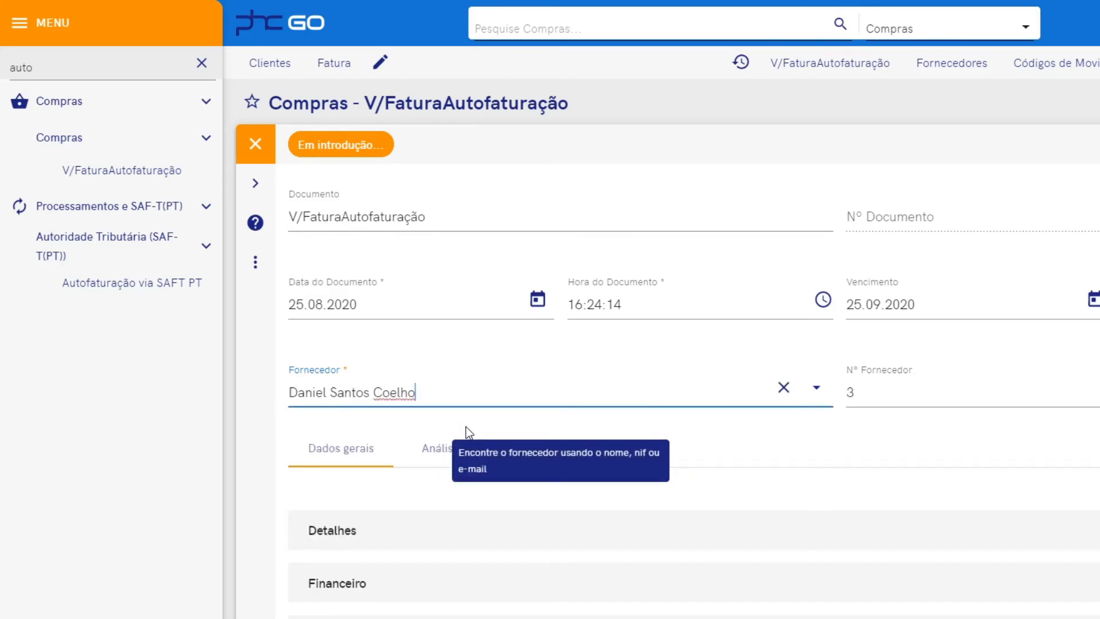
{"action": "left_click", "coordinate": [396, 534]}
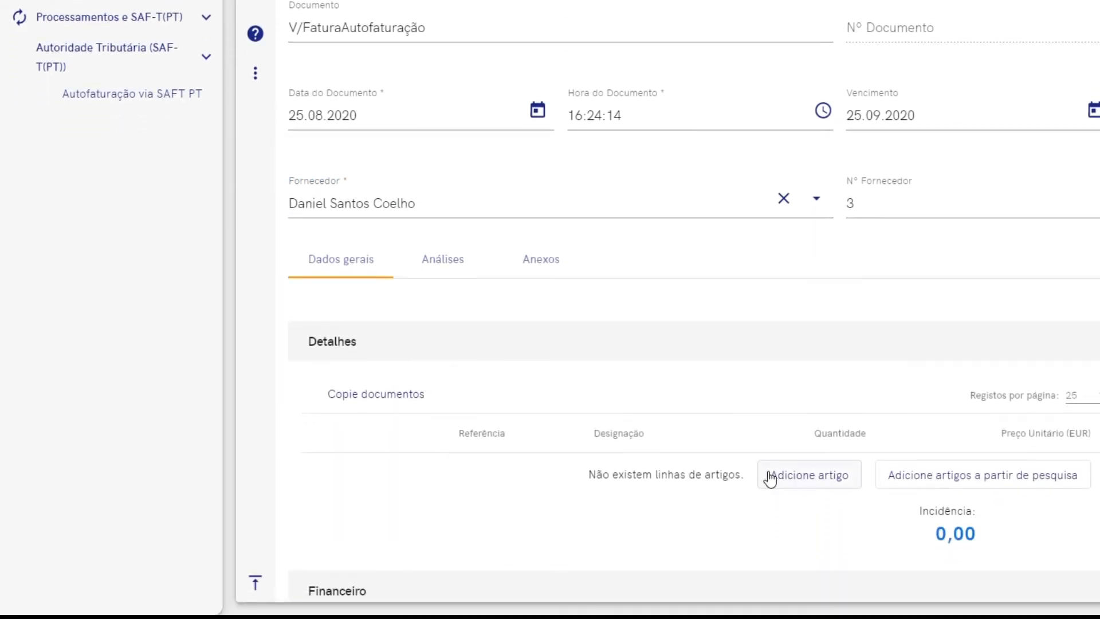
{"action": "left_click", "coordinate": [770, 478]}
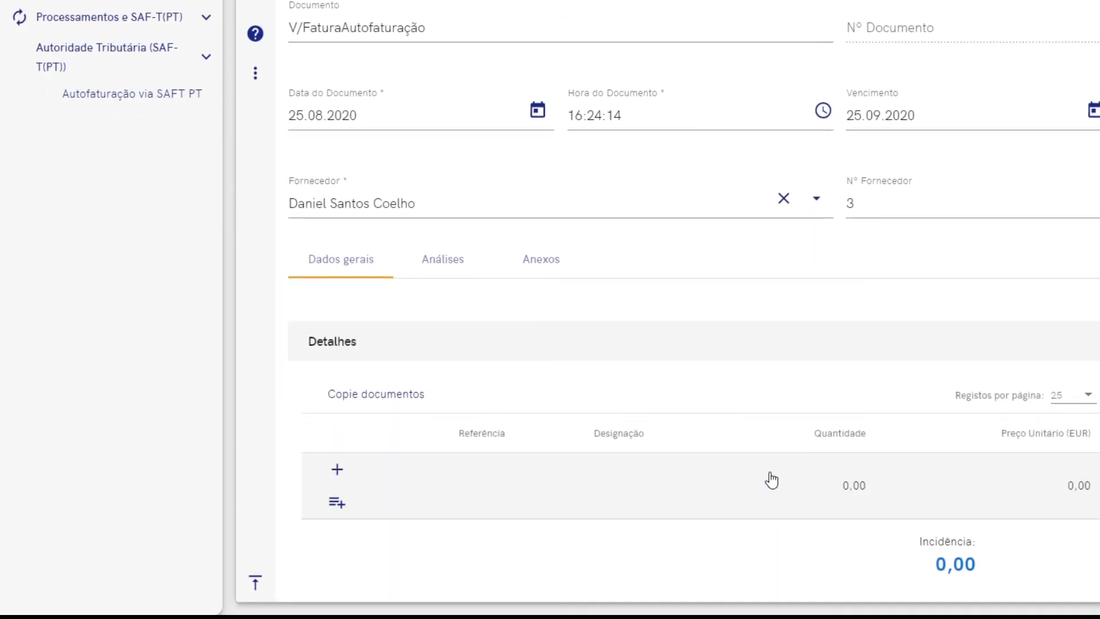
{"action": "left_click", "coordinate": [337, 504]}
{"action": "left_click", "coordinate": [188, 170]}
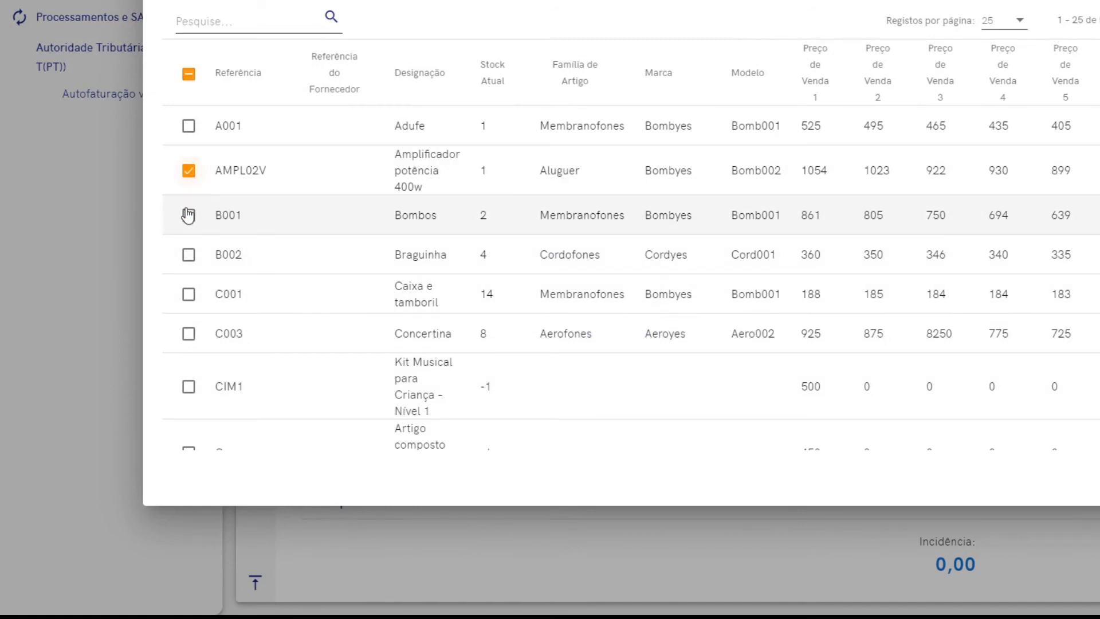
{"action": "left_click", "coordinate": [189, 215]}
{"action": "left_click", "coordinate": [189, 254]}
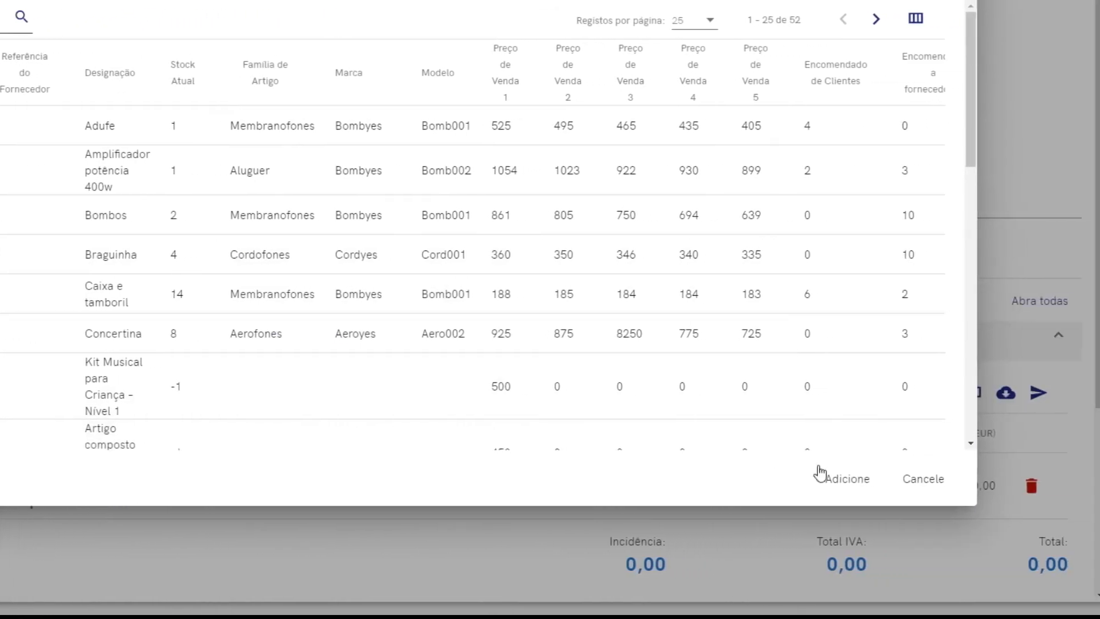
{"action": "left_click", "coordinate": [823, 477]}
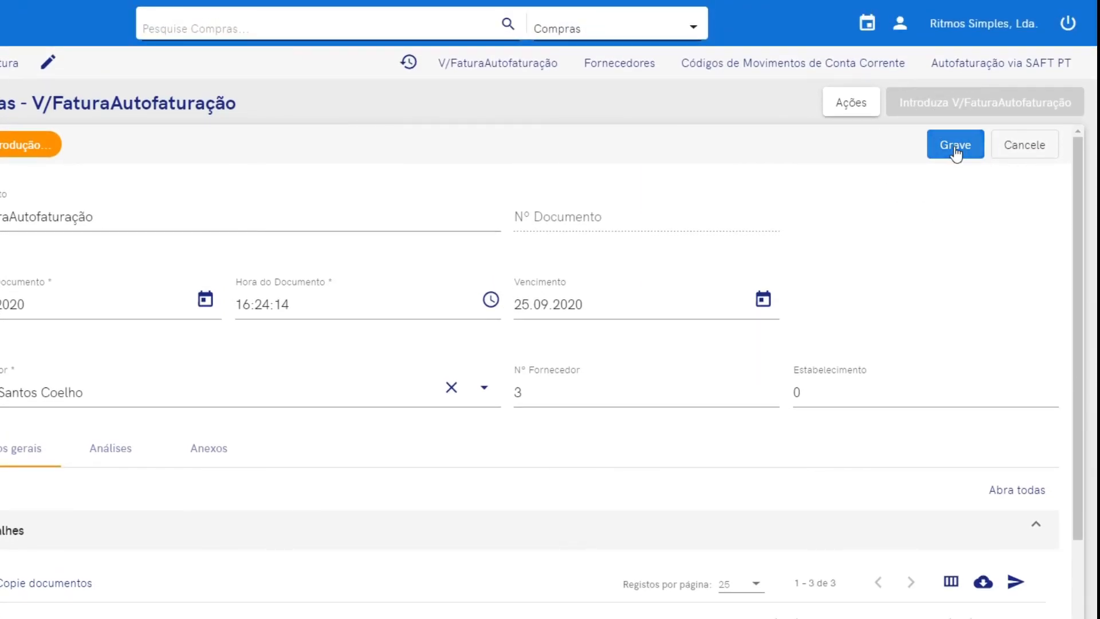
{"action": "left_click", "coordinate": [954, 147]}
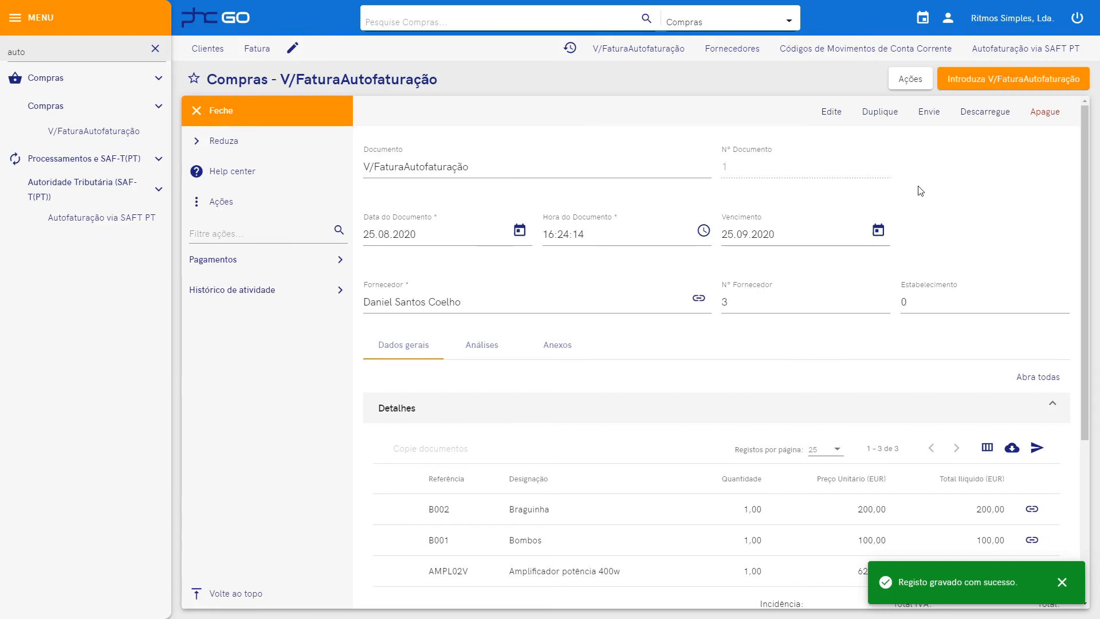
Filter the menu for 'auto' and open Autofaturação via SAFT PT under Autoridade Tributária.
{"action": "left_click", "coordinate": [155, 48]}
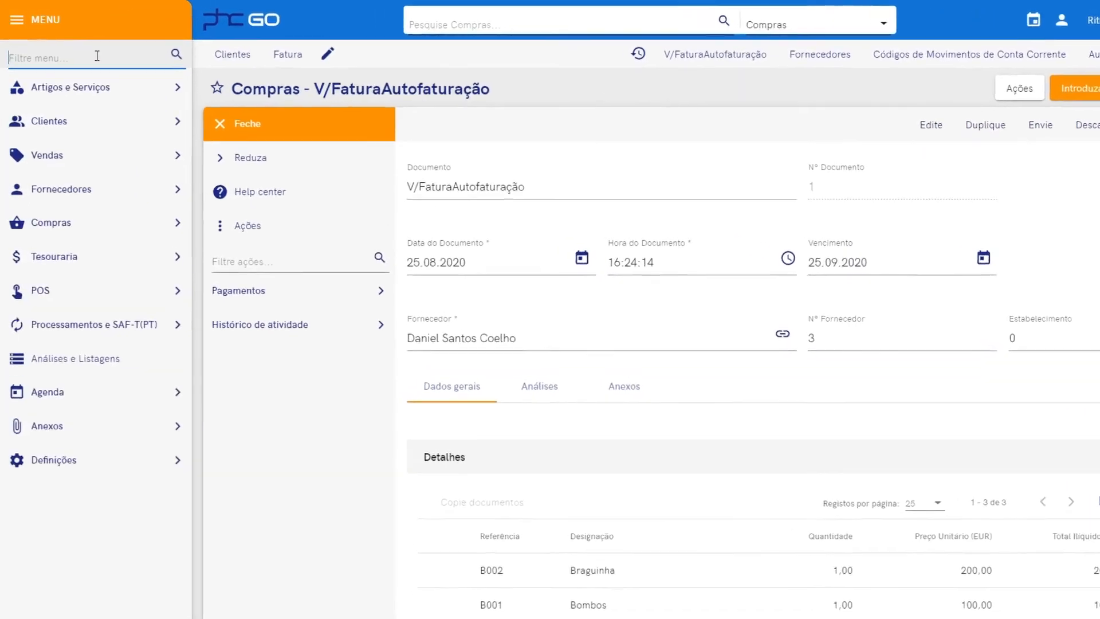
{"action": "type", "text": "aut"}
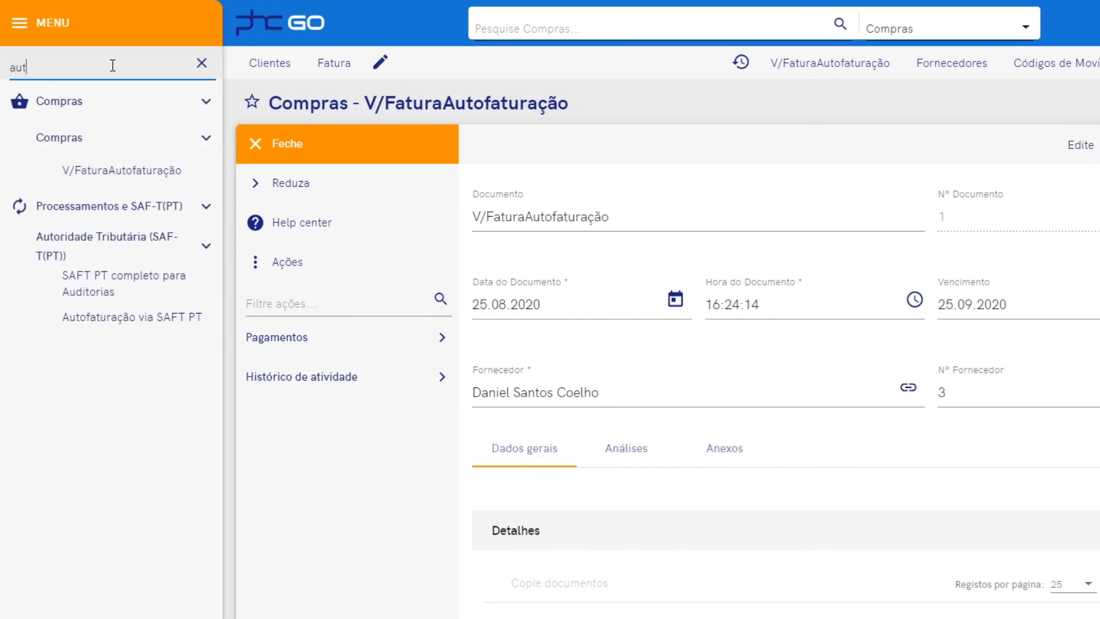
{"action": "type", "text": "o"}
{"action": "left_click", "coordinate": [63, 213]}
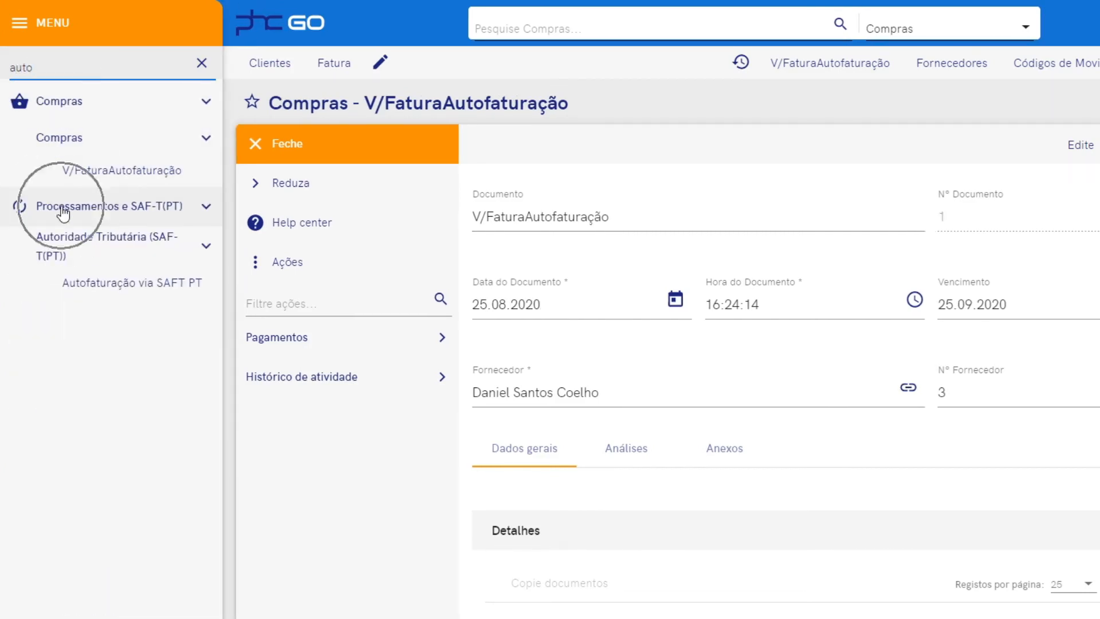
{"action": "left_click", "coordinate": [90, 293]}
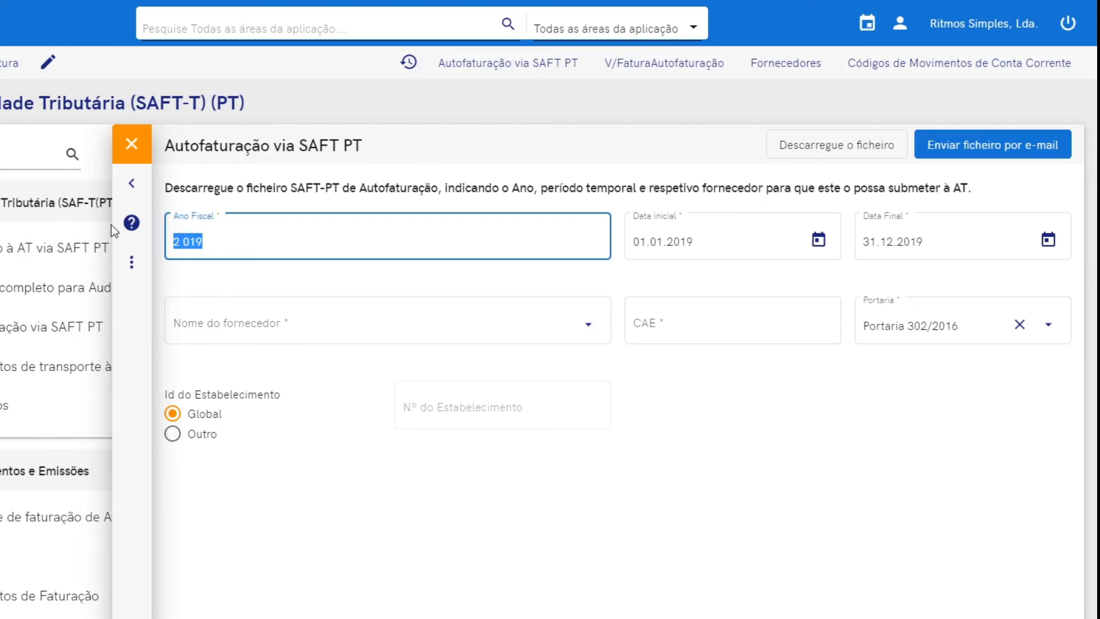
Set the fiscal year to 2020 and choose the first supplier.
{"action": "type", "text": "2020"}
{"action": "key", "text": "Tab"}
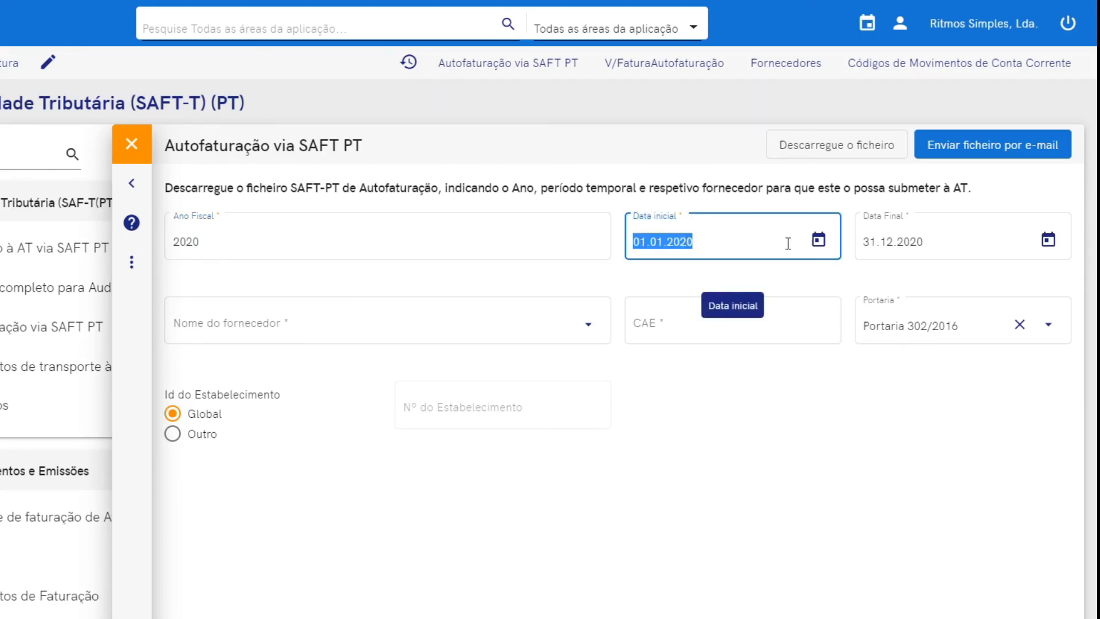
{"action": "left_click", "coordinate": [799, 285]}
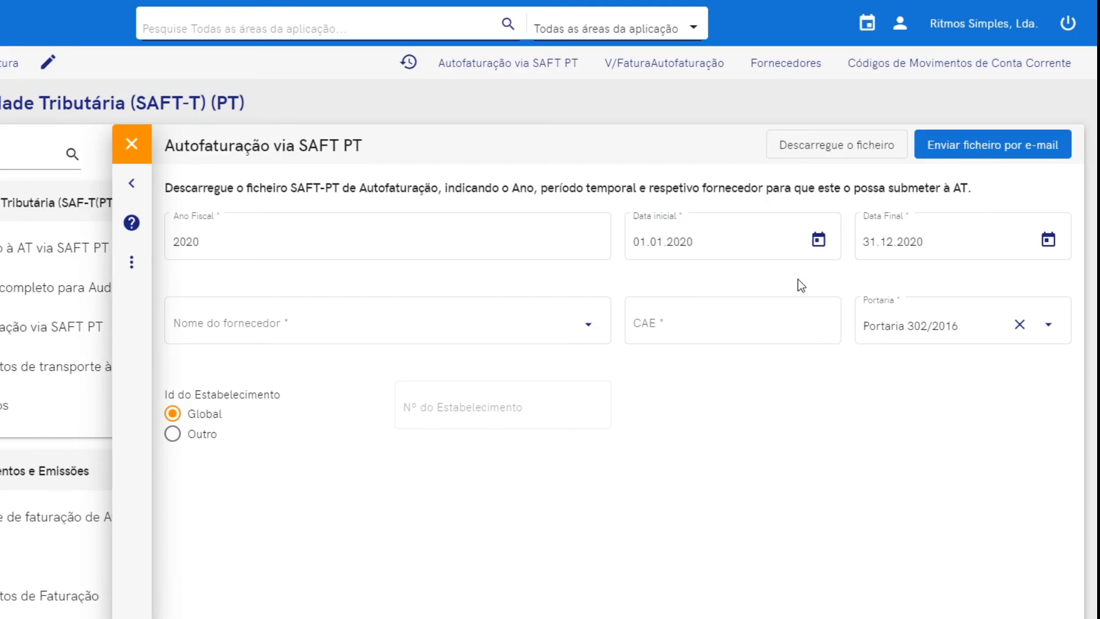
{"action": "left_click", "coordinate": [583, 334]}
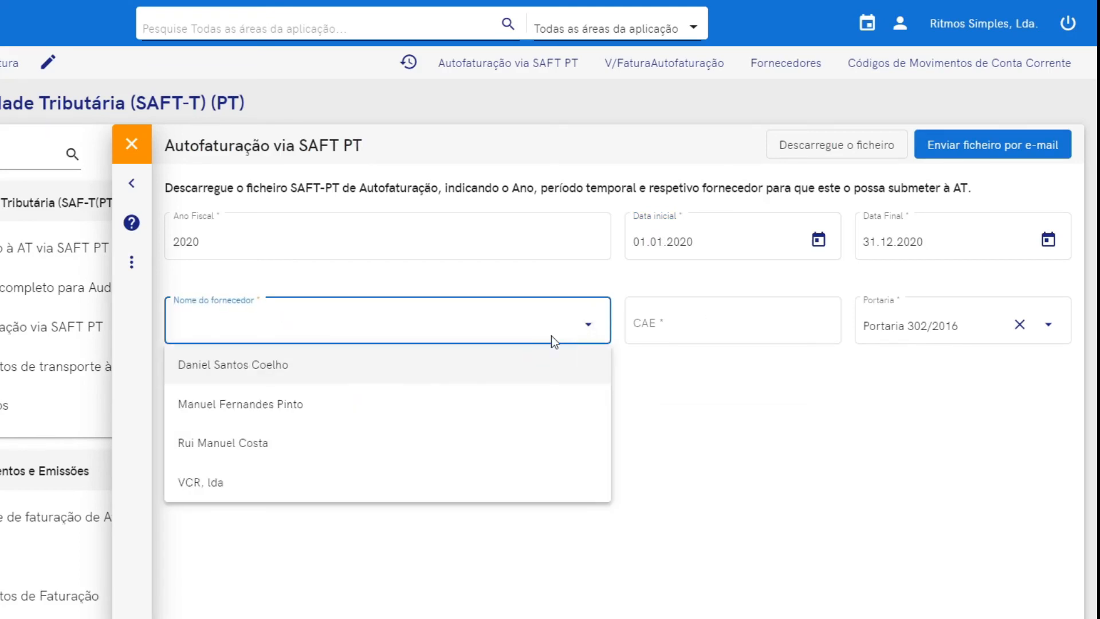
{"action": "left_click", "coordinate": [301, 372]}
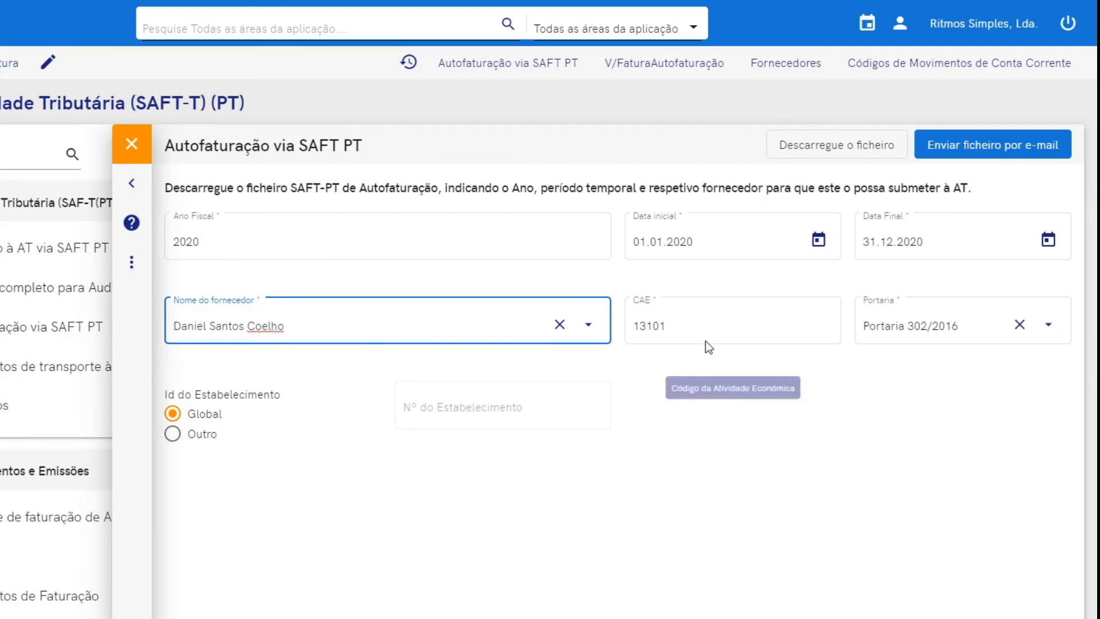
Keep a single Global file, e-mail the SAF-T PT file, and return to the Dashboard.
{"action": "left_click", "coordinate": [596, 392]}
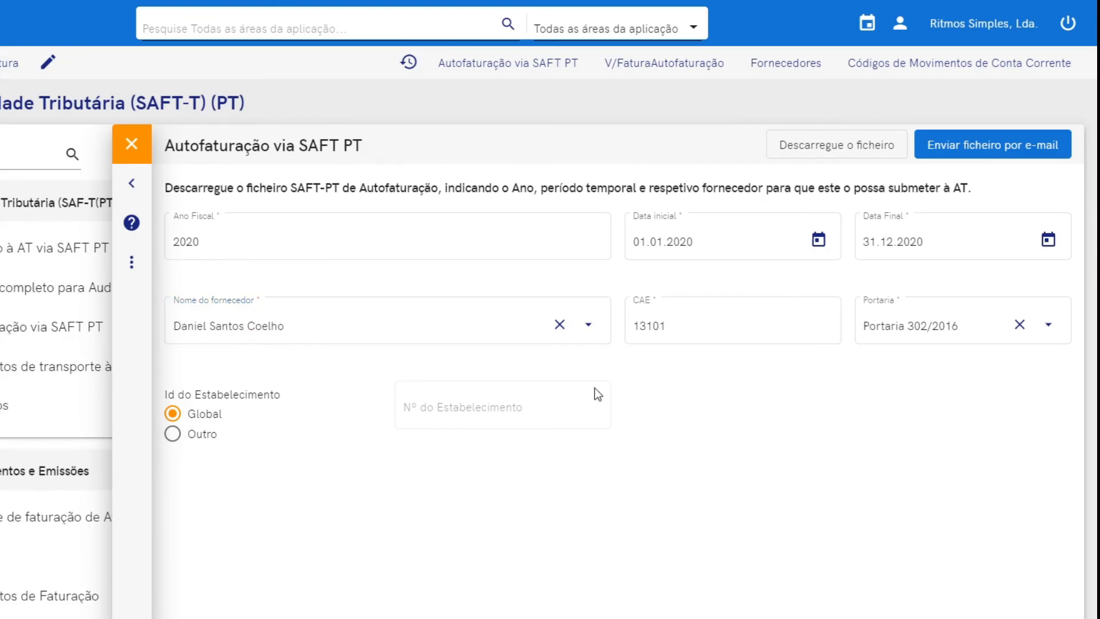
{"action": "mouse_move", "coordinate": [322, 422]}
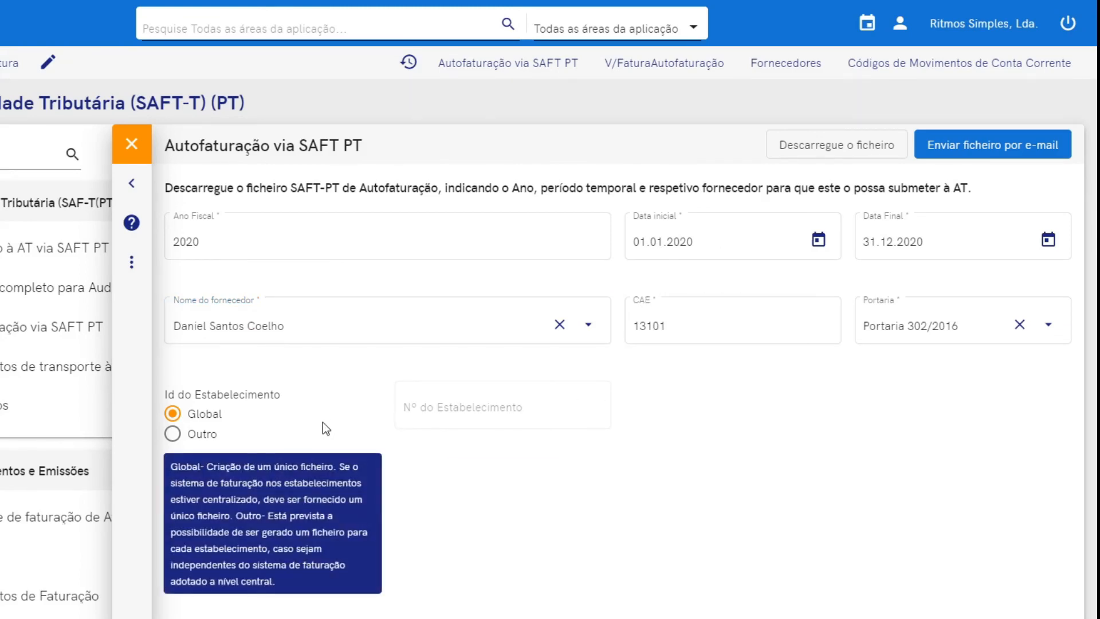
{"action": "left_click", "coordinate": [212, 413]}
{"action": "left_click", "coordinate": [210, 439]}
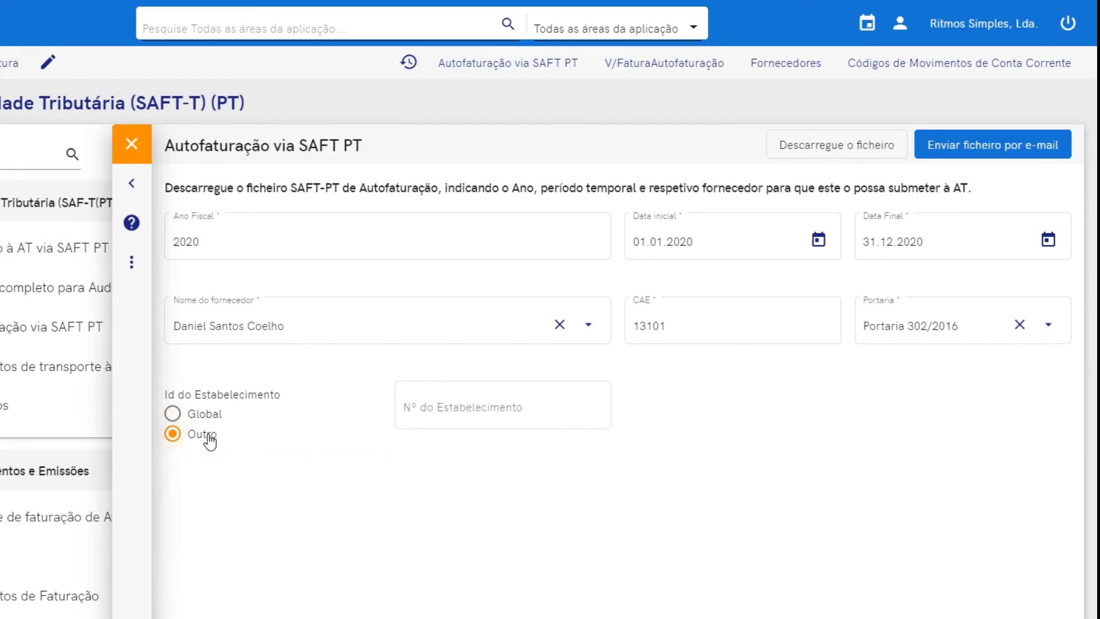
{"action": "left_click", "coordinate": [466, 404]}
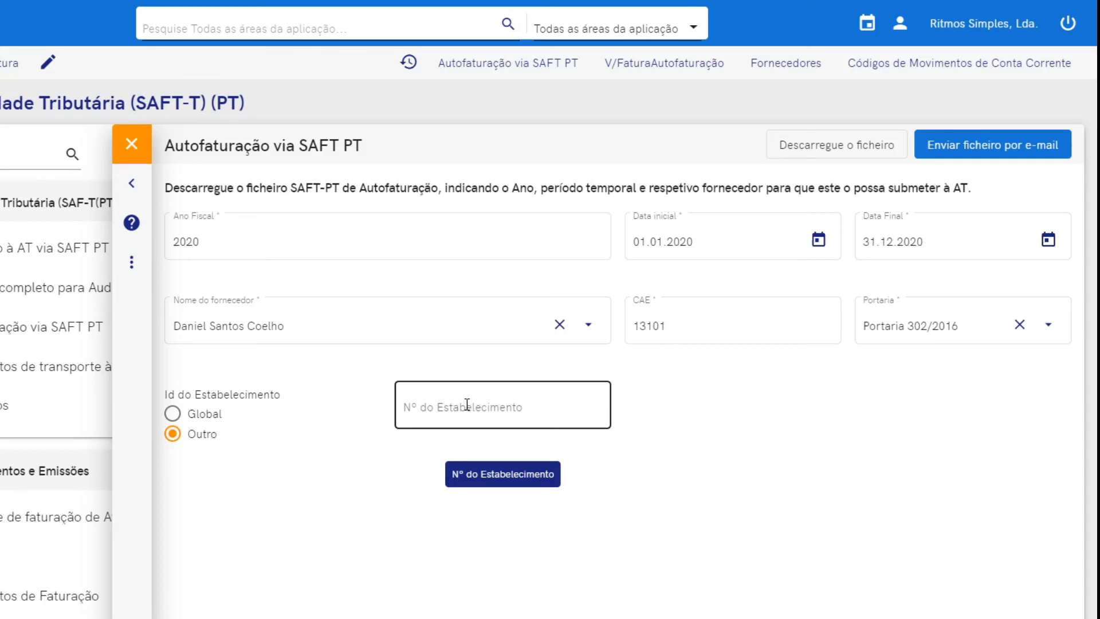
{"action": "left_click", "coordinate": [206, 419]}
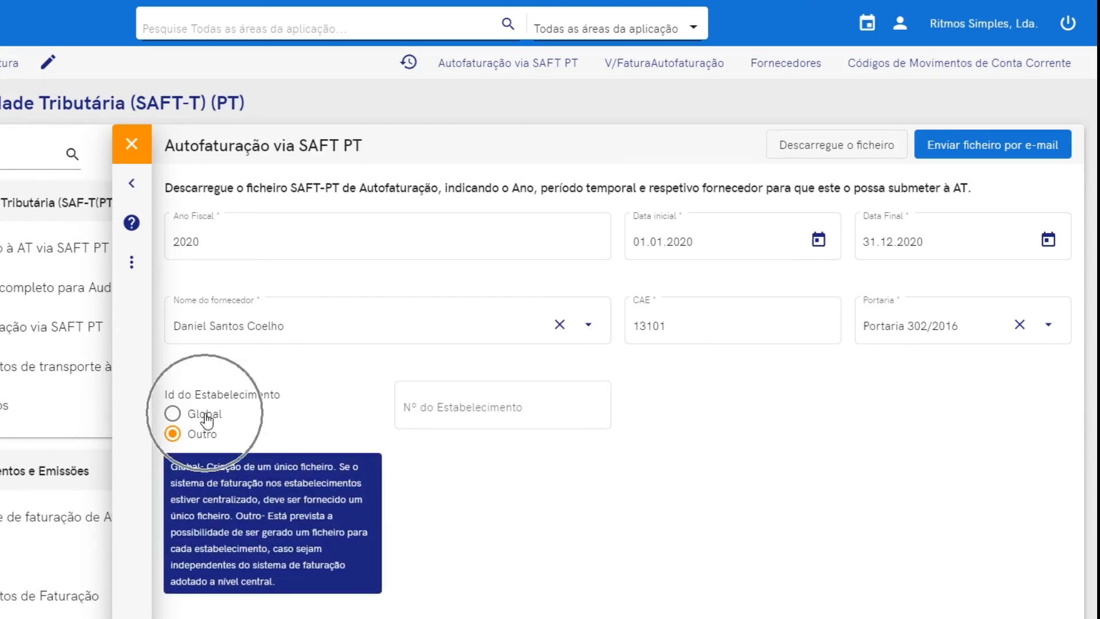
{"action": "left_click", "coordinate": [1006, 152]}
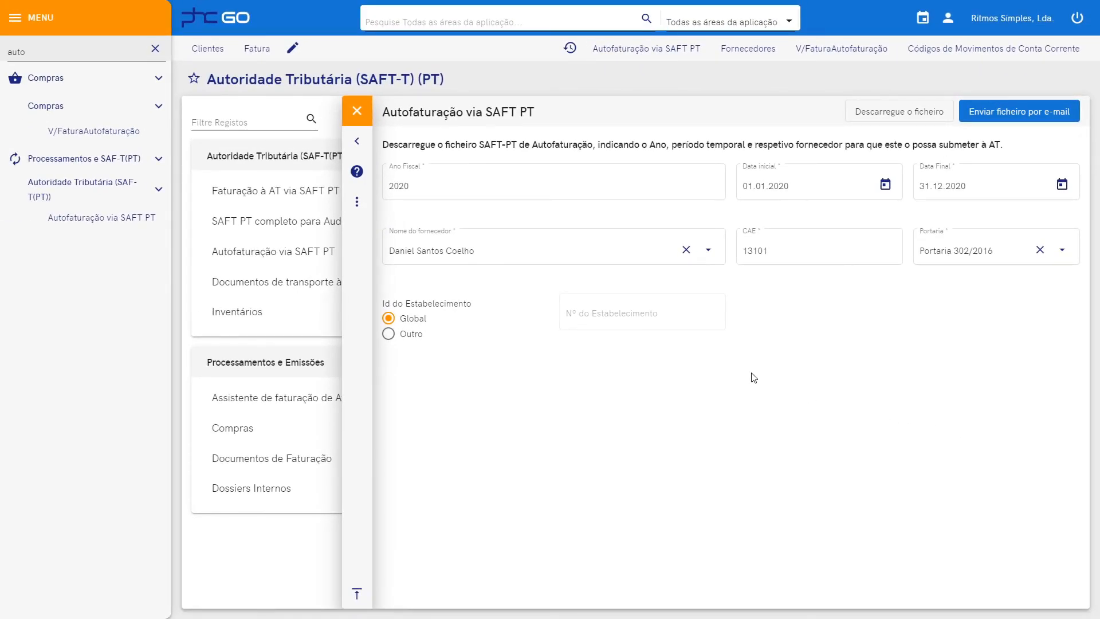
{"action": "left_click", "coordinate": [215, 18]}
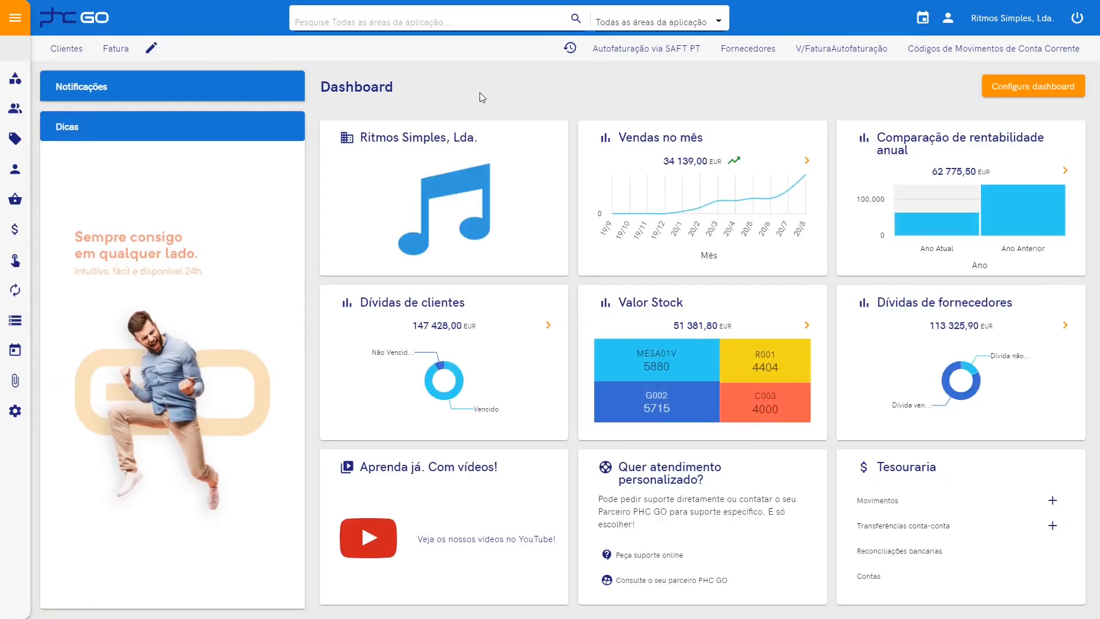